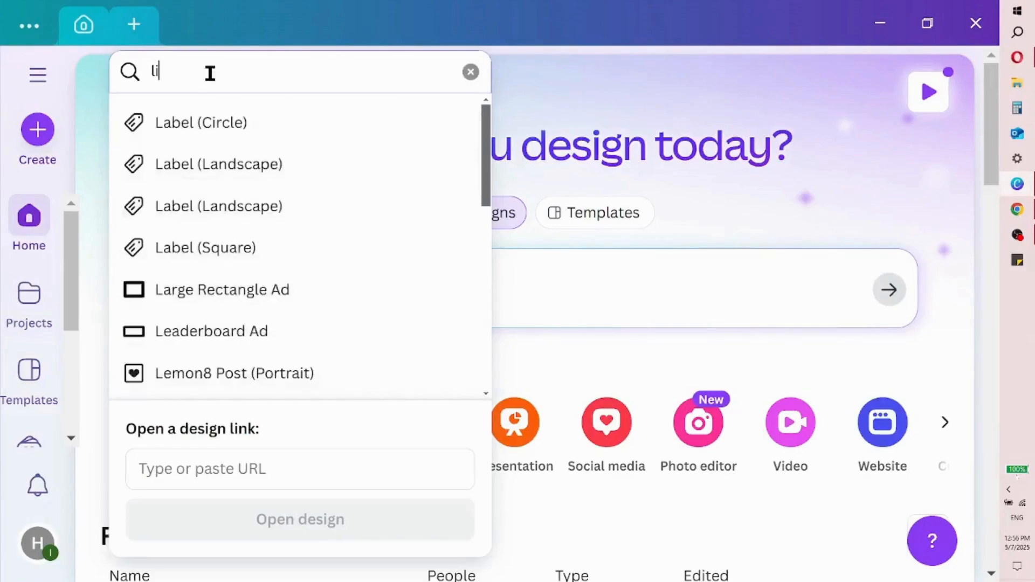
# Step: Find the LinkedIn design types and create a blank LinkedIn Background Photo design
pyautogui.write('nked')
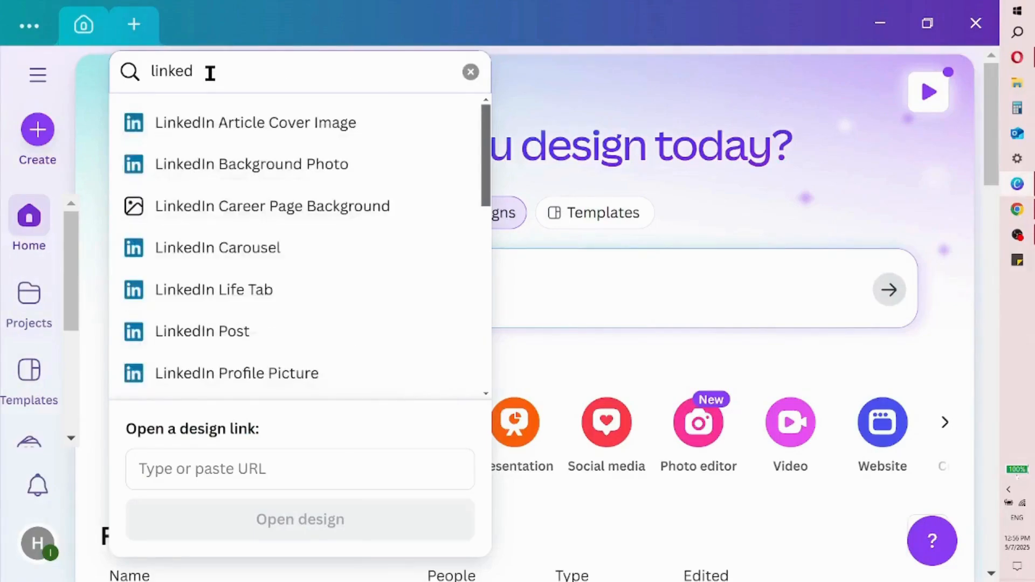
pyautogui.click(243, 152)
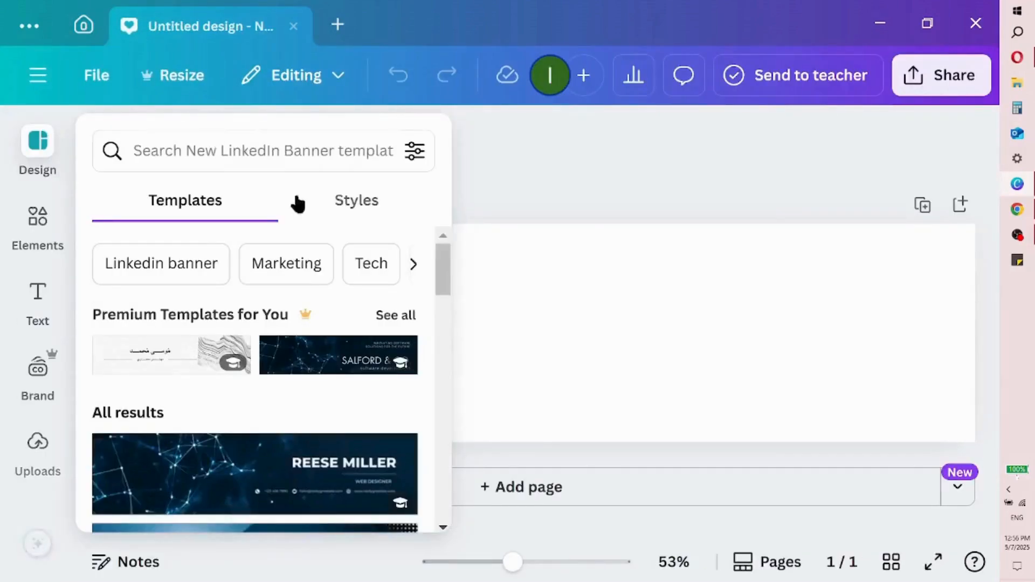
# Step: Apply the Black Minimalist Corporate Professional Profile LinkedIn Banner template to the blank page
pyautogui.moveTo(446, 271); pyautogui.dragTo(442, 345)
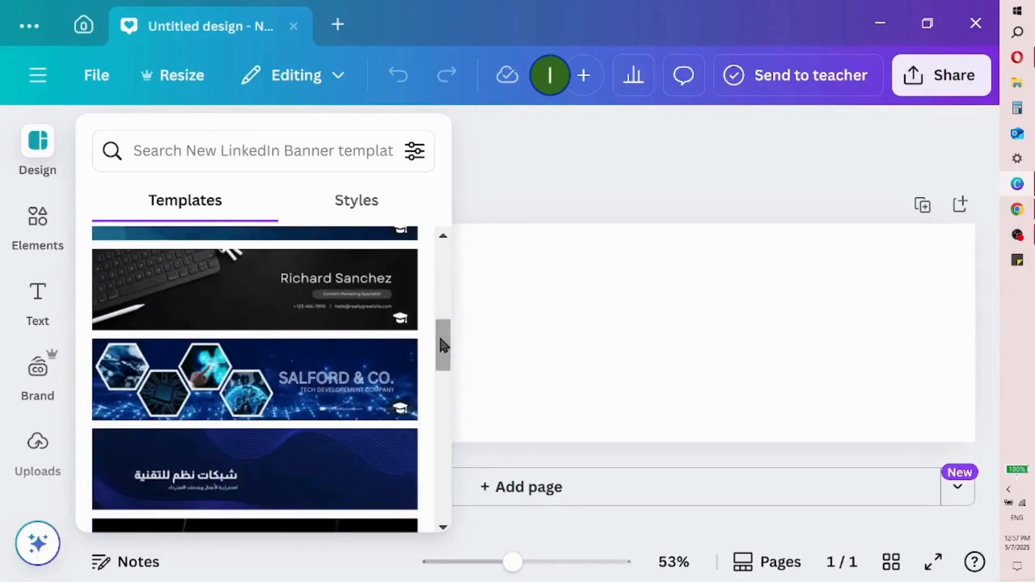
pyautogui.click(227, 291)
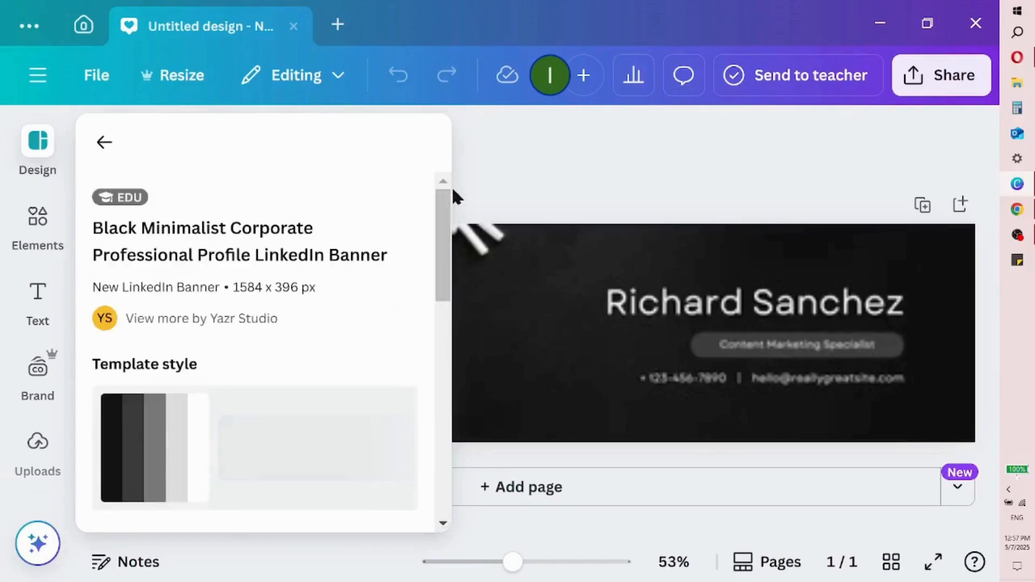
pyautogui.click(487, 159)
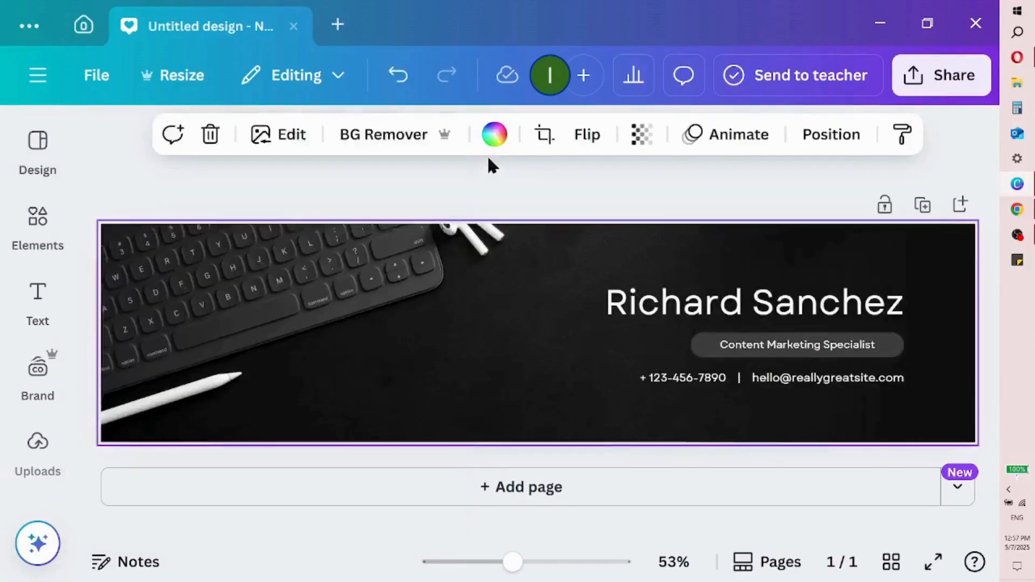
# Step: Replace the banner's keyboard background photo with the custom solid navy color #042147
pyautogui.click(496, 350)
pyautogui.click(491, 141)
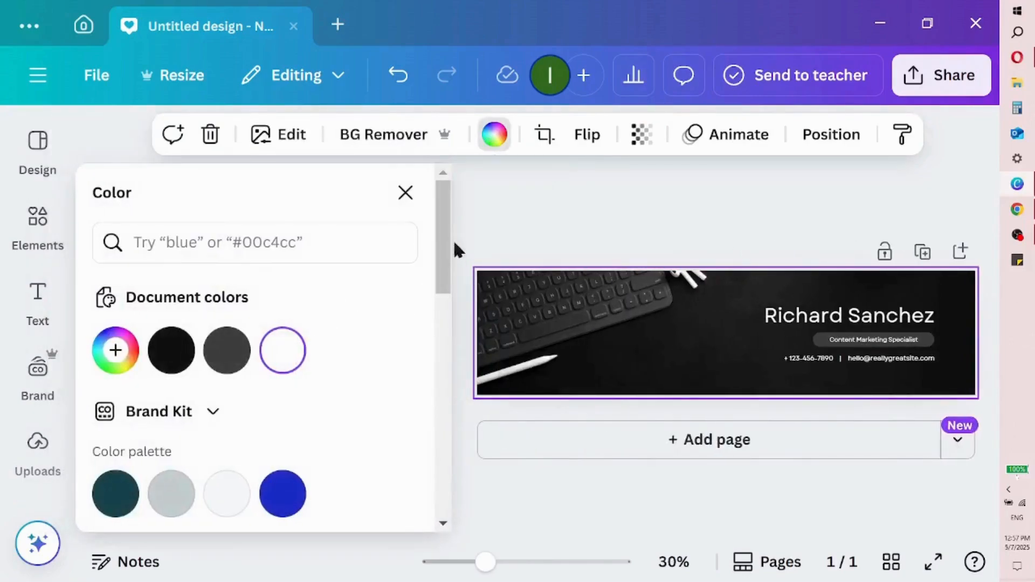
pyautogui.moveTo(444, 254); pyautogui.dragTo(427, 308)
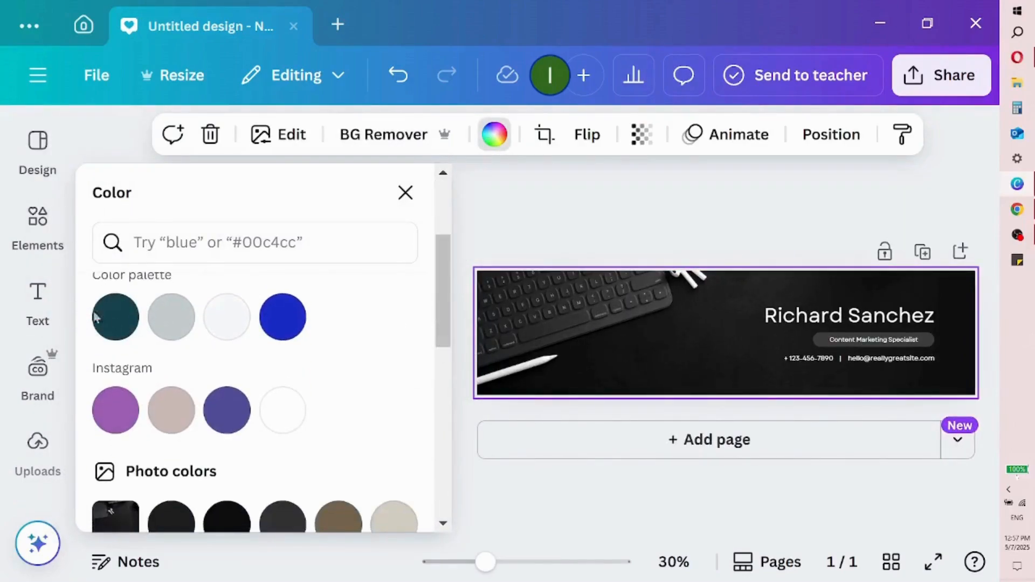
pyautogui.click(111, 316)
pyautogui.moveTo(443, 236); pyautogui.dragTo(436, 391)
pyautogui.click(403, 387)
pyautogui.moveTo(445, 422); pyautogui.dragTo(458, 250)
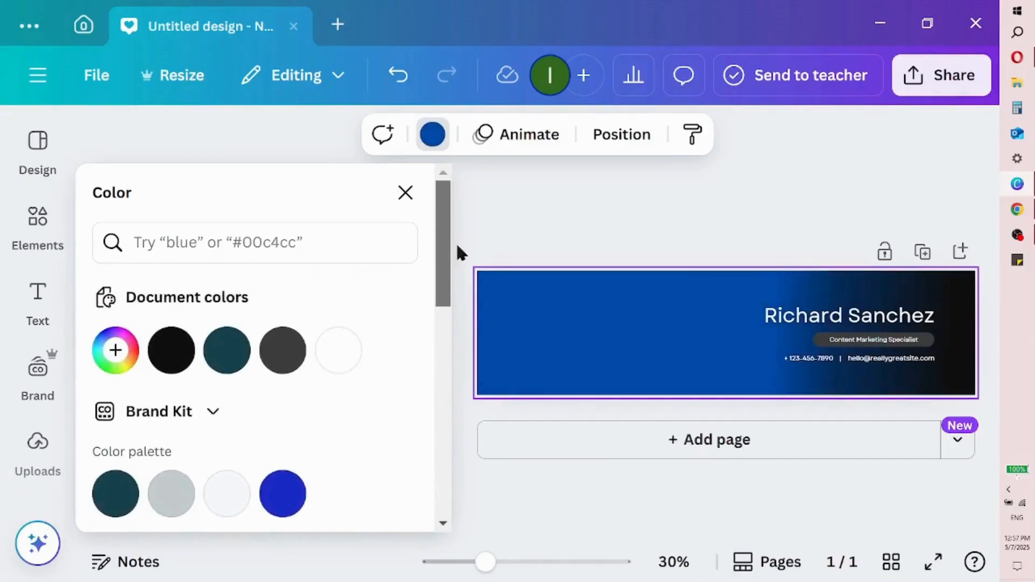
pyautogui.click(116, 350)
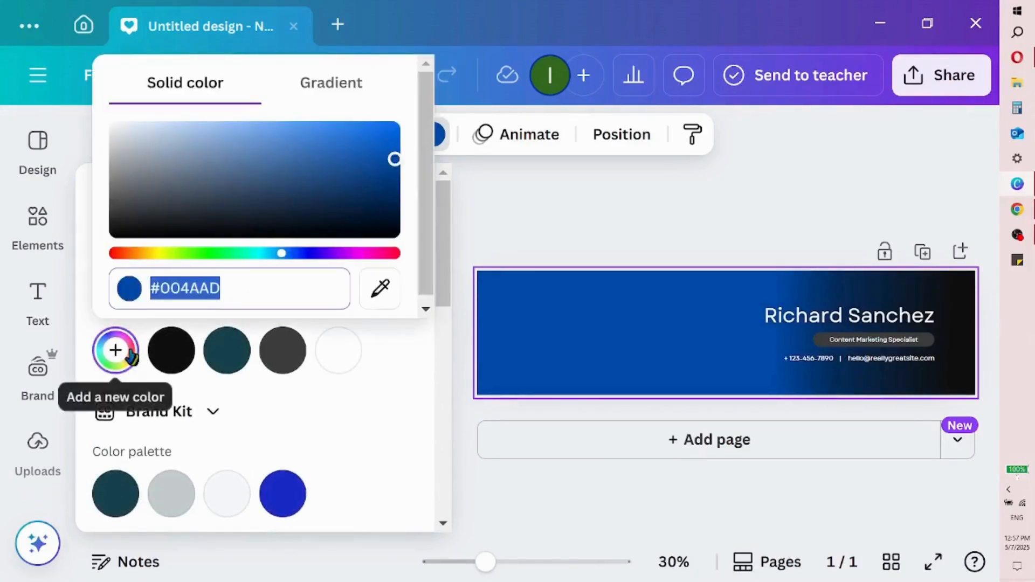
pyautogui.click(379, 193)
pyautogui.click(383, 207)
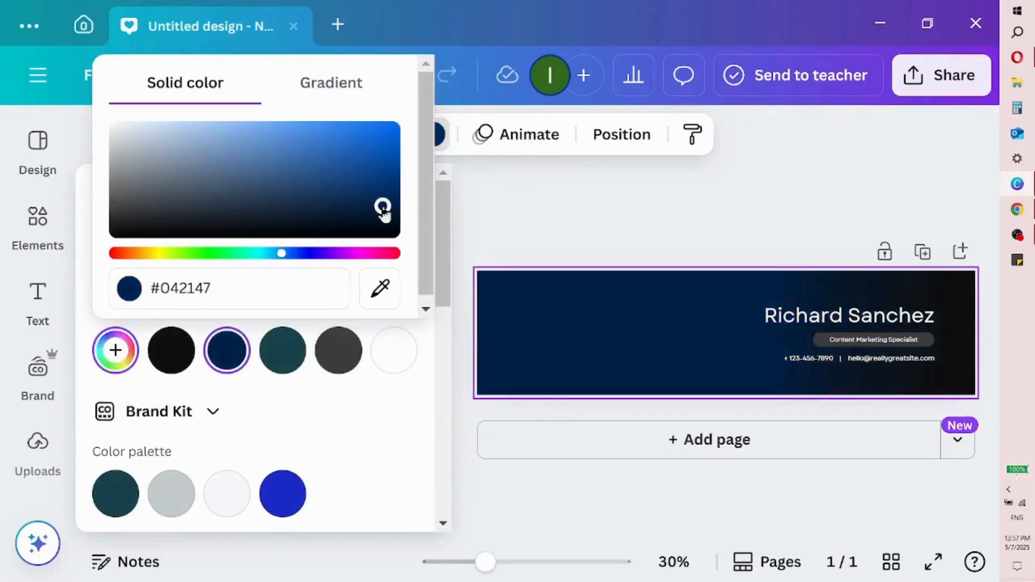
pyautogui.click(483, 213)
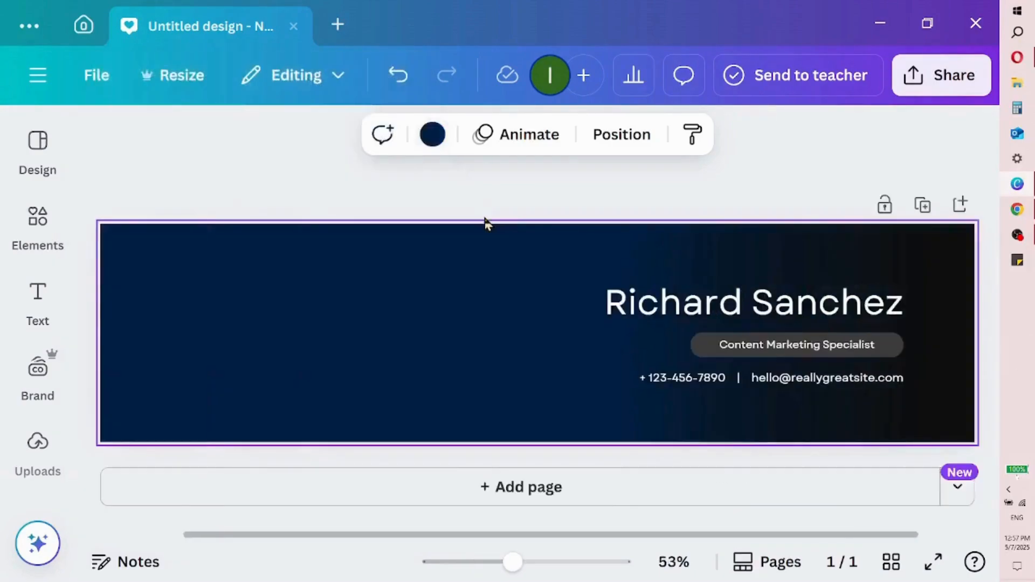
# Step: Move the name, the job title pill and the contact line to the left half of the banner, stacked below each other
pyautogui.click(780, 309)
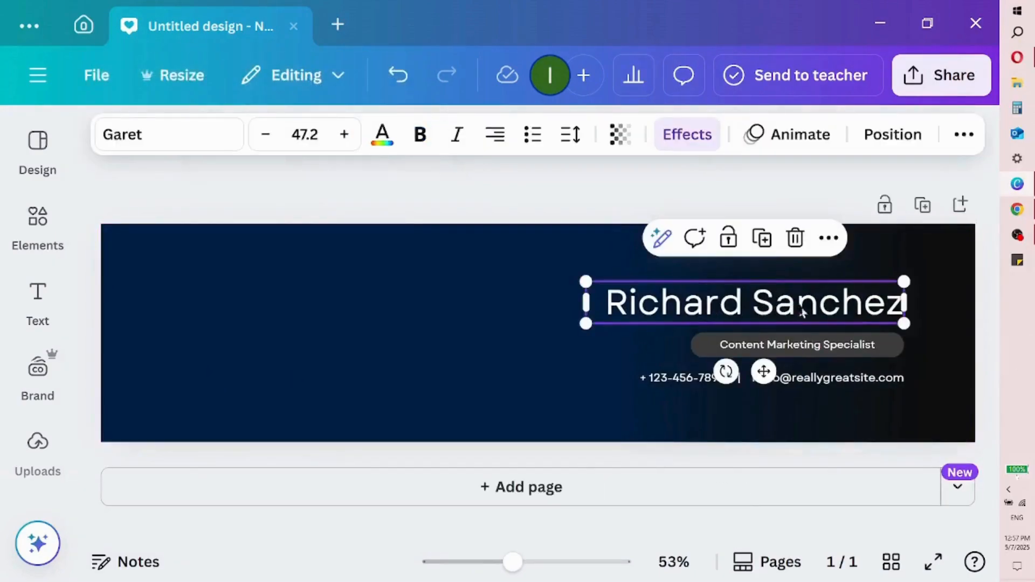
pyautogui.moveTo(815, 313); pyautogui.dragTo(380, 264)
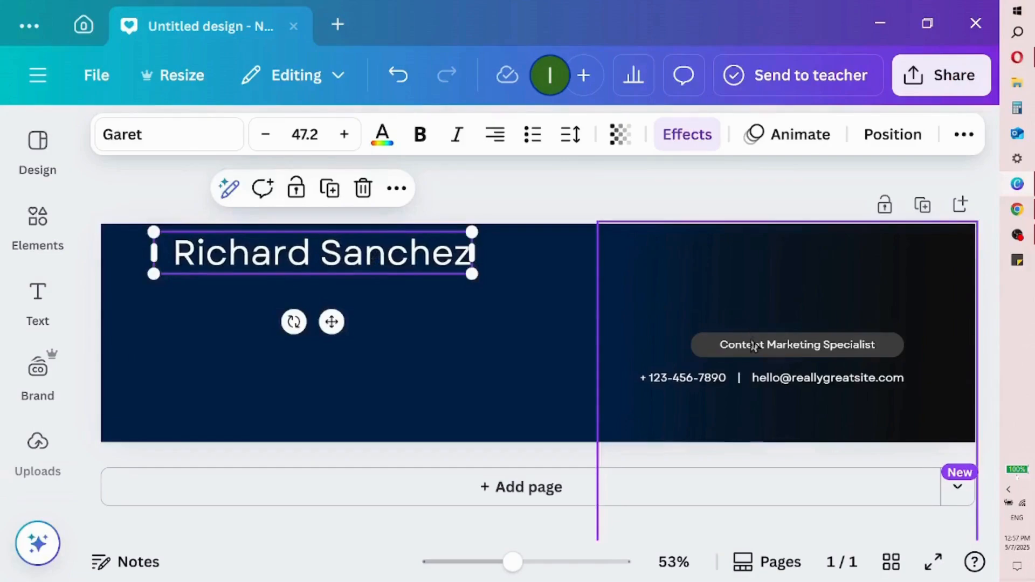
pyautogui.click(783, 350)
pyautogui.moveTo(690, 345); pyautogui.dragTo(447, 304)
pyautogui.moveTo(460, 381); pyautogui.dragTo(424, 355)
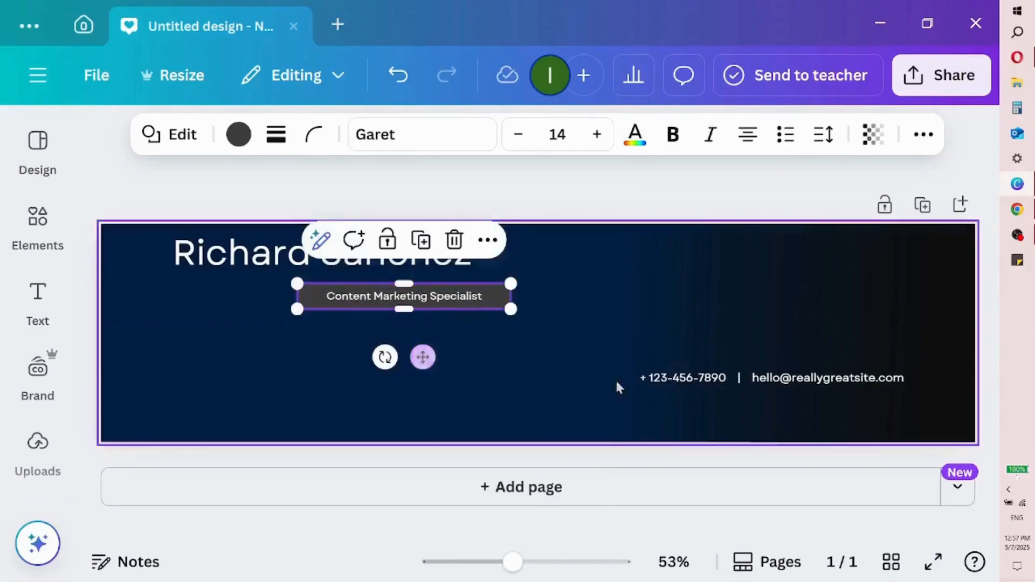
pyautogui.click(737, 383)
pyautogui.moveTo(769, 430); pyautogui.dragTo(490, 392)
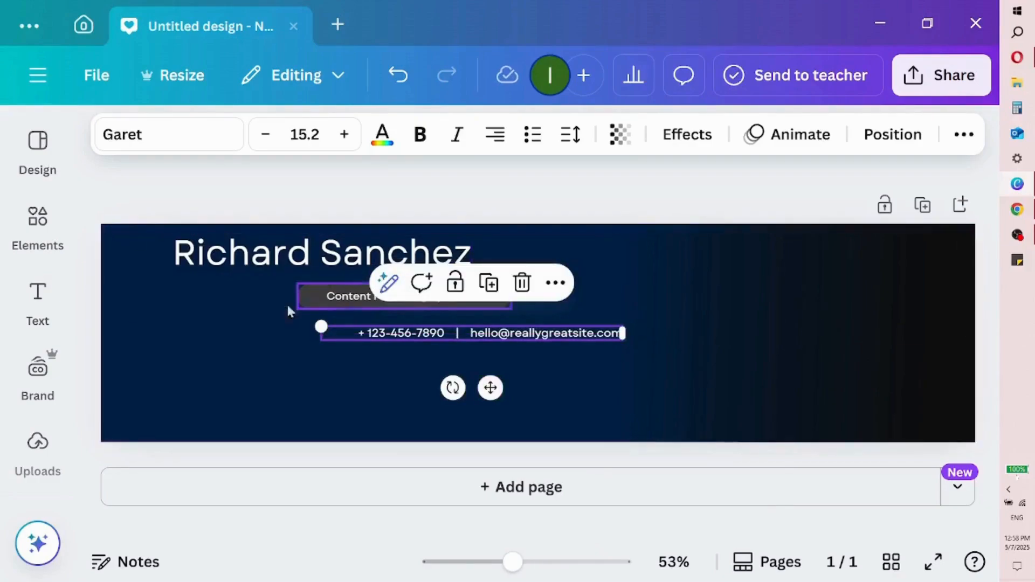
# Step: Search the elements for circle graphics and add the light blue brushed circle to the banner
pyautogui.click(65, 235)
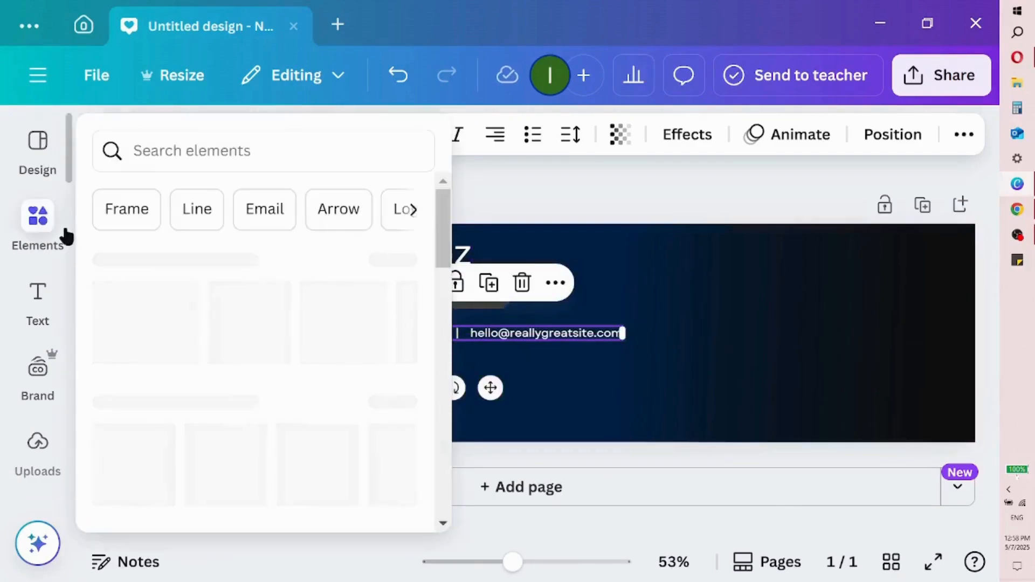
pyautogui.click(225, 143)
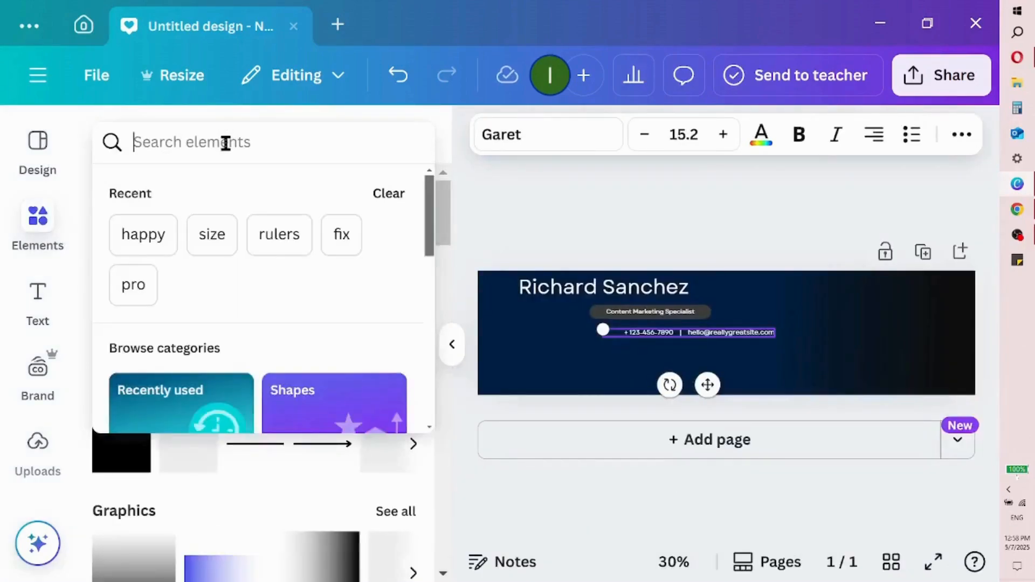
pyautogui.write('cir')
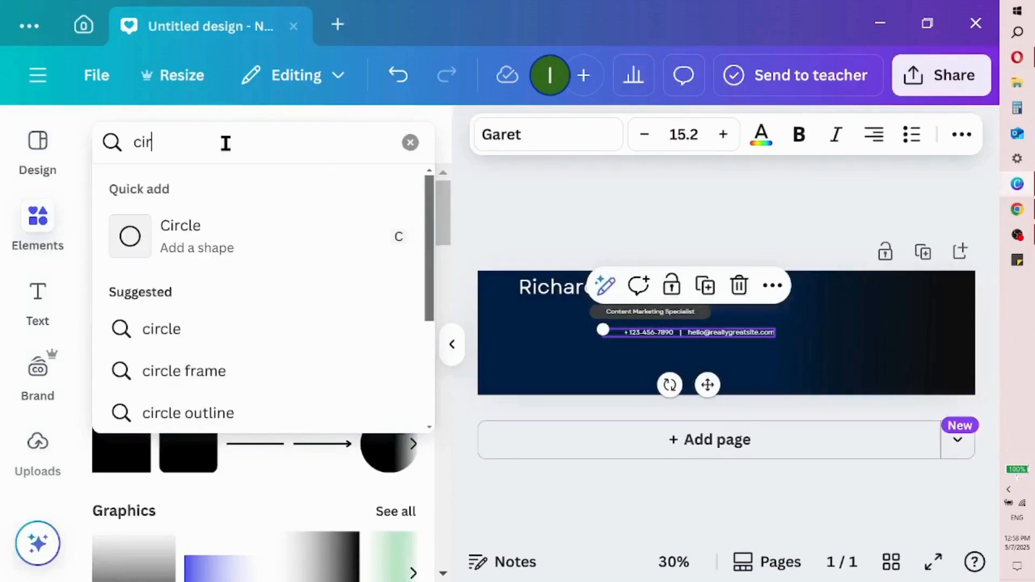
pyautogui.click(313, 339)
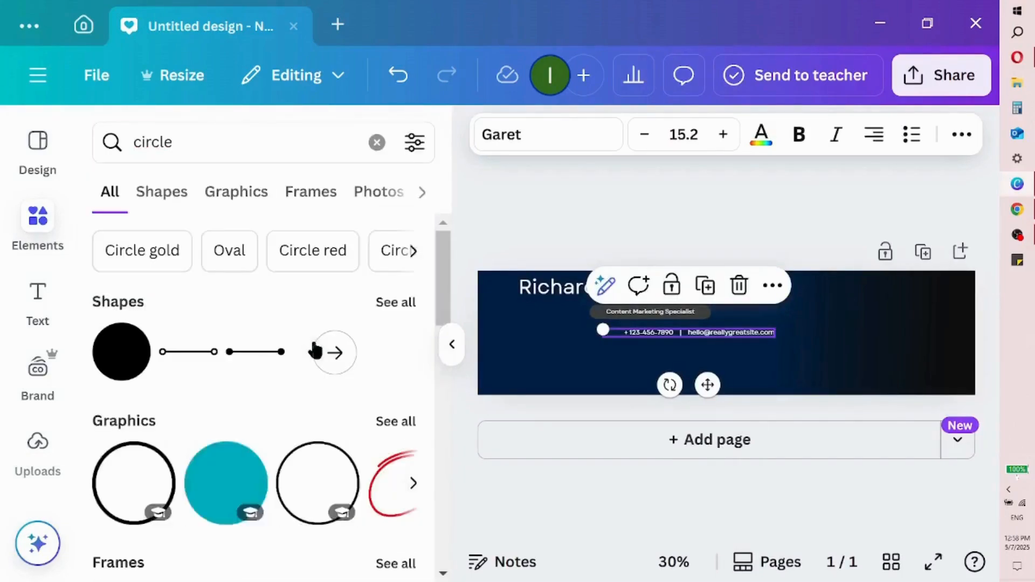
pyautogui.click(394, 422)
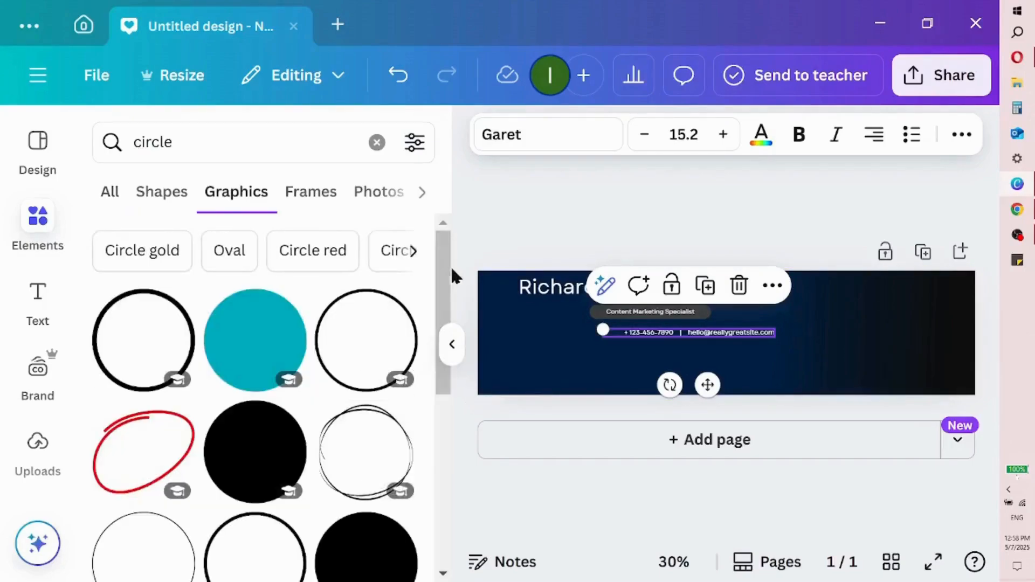
pyautogui.scroll(-3, 422, 421)
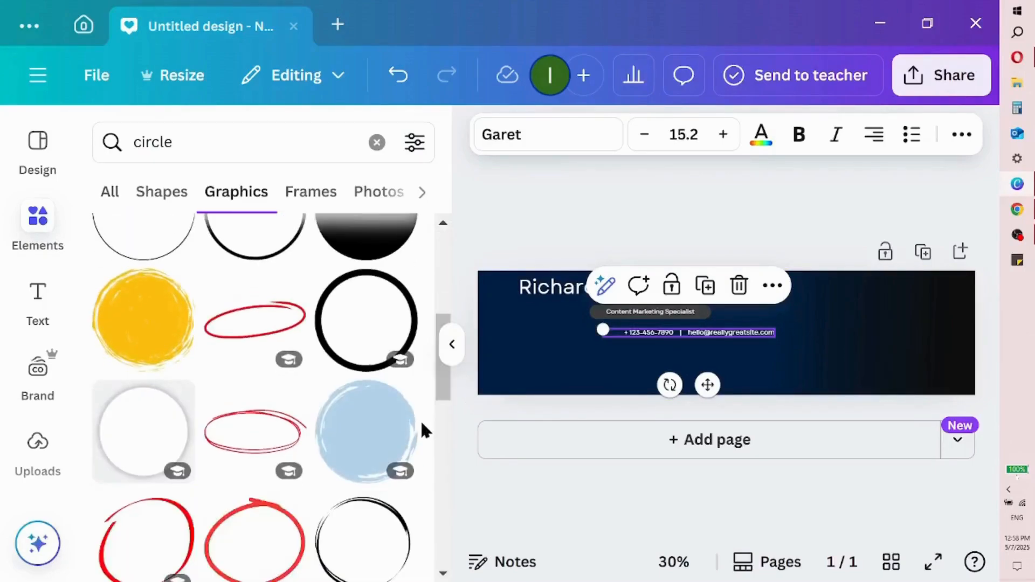
pyautogui.moveTo(441, 385); pyautogui.dragTo(415, 420)
pyautogui.click(367, 282)
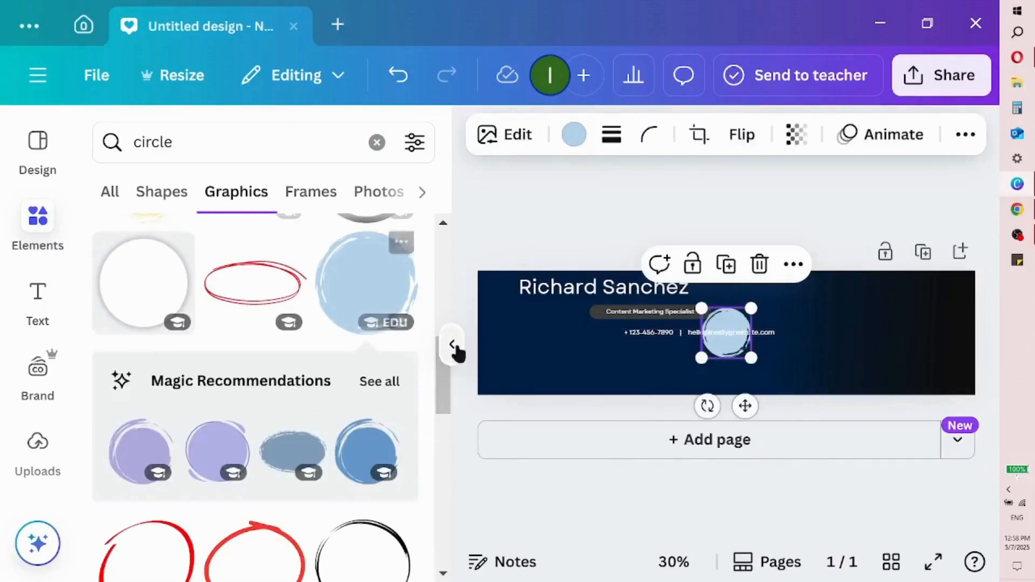
# Step: Replace the light blue circle with the darker blue brushed circle from its Magic Recommendations, placed near the banner's upper right corner
pyautogui.click(378, 385)
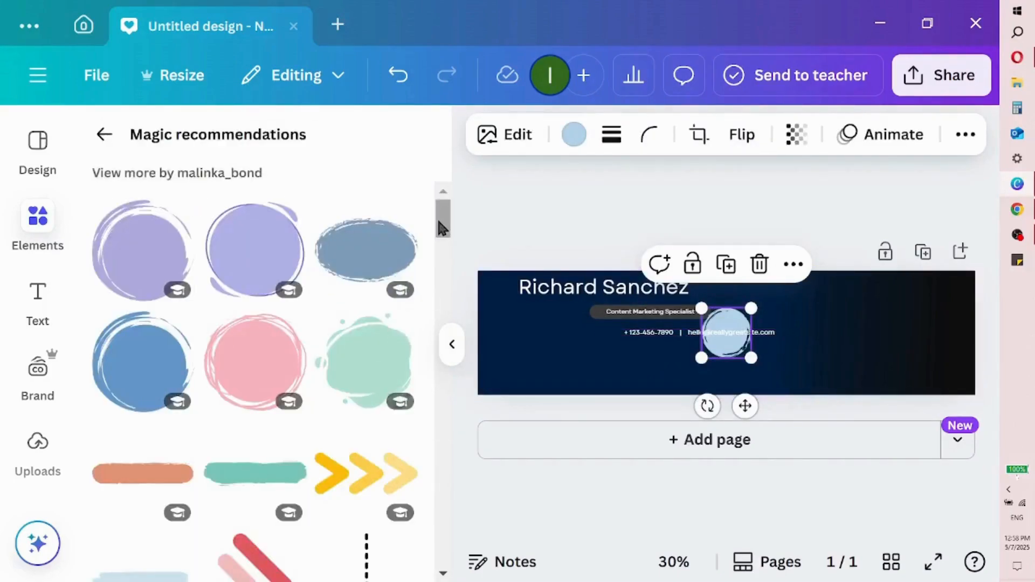
pyautogui.click(139, 384)
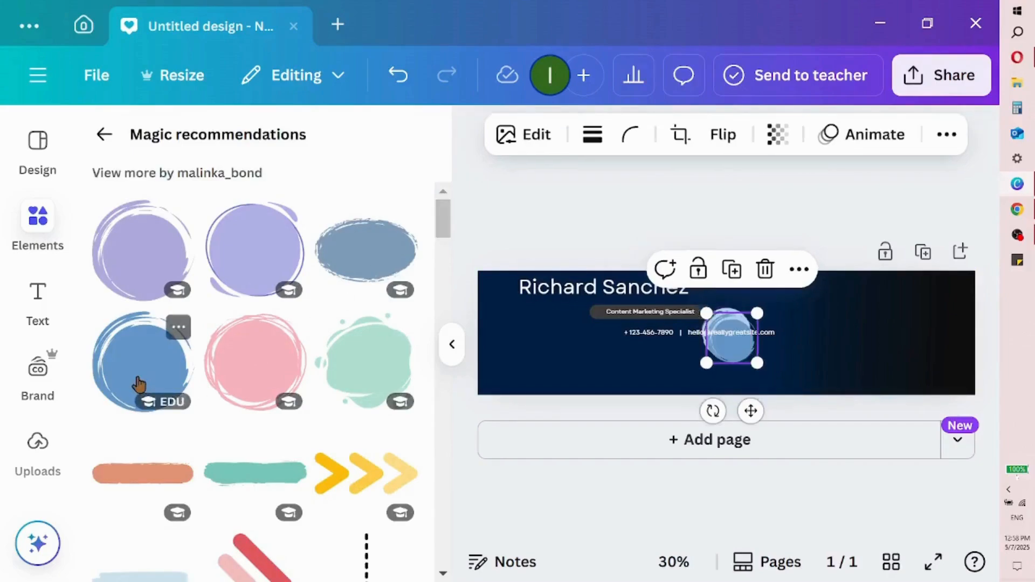
pyautogui.click(451, 345)
pyautogui.moveTo(561, 371); pyautogui.dragTo(904, 312)
pyautogui.click(538, 352)
pyautogui.press('Delete')
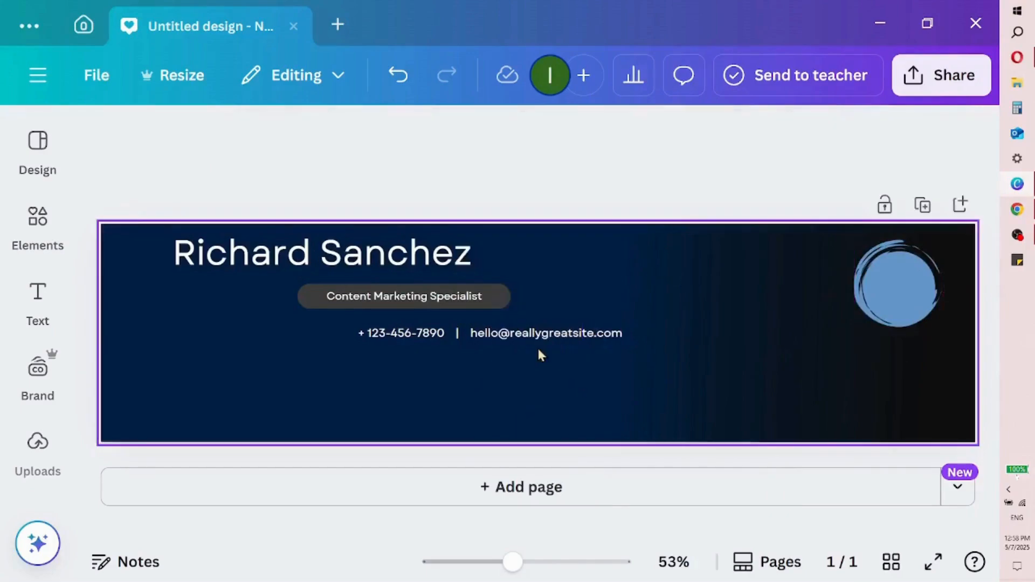
# Step: Enlarge the blue brushed circle to fill the right end of the banner and rotate it so its brush strokes face the text
pyautogui.click(859, 307)
pyautogui.moveTo(851, 328); pyautogui.dragTo(731, 447)
pyautogui.moveTo(821, 390)
pyautogui.mouseDown()
pyautogui.moveTo(846, 373)
pyautogui.moveTo(890, 380)
pyautogui.mouseUp()
pyautogui.moveTo(801, 431); pyautogui.dragTo(770, 445)
pyautogui.moveTo(848, 372); pyautogui.dragTo(815, 350)
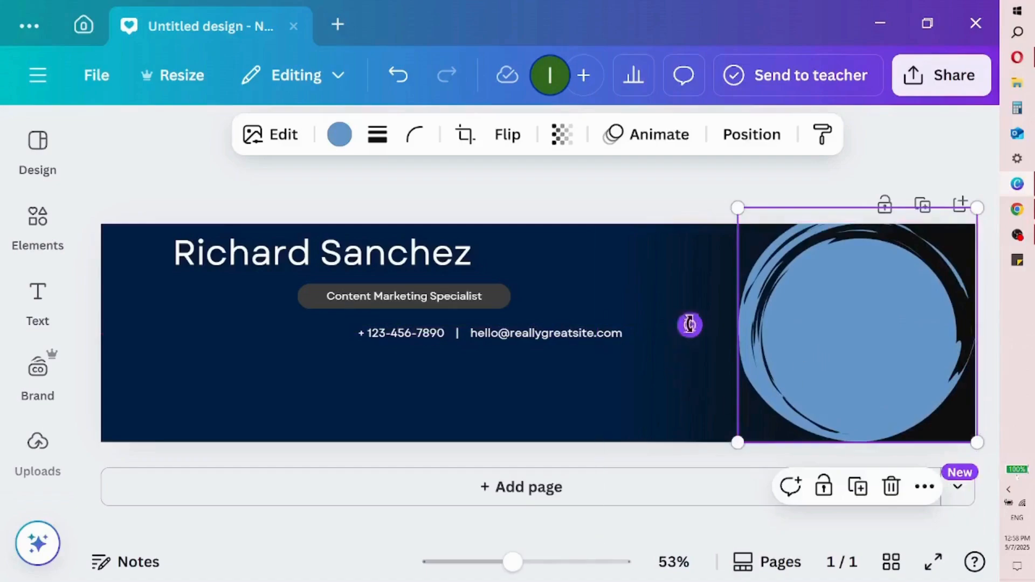
pyautogui.moveTo(689, 325)
pyautogui.mouseDown()
pyautogui.moveTo(706, 370)
pyautogui.moveTo(787, 414)
pyautogui.mouseUp()
pyautogui.moveTo(910, 357)
pyautogui.mouseDown()
pyautogui.moveTo(915, 332)
pyautogui.moveTo(942, 311)
pyautogui.moveTo(915, 333)
pyautogui.mouseUp()
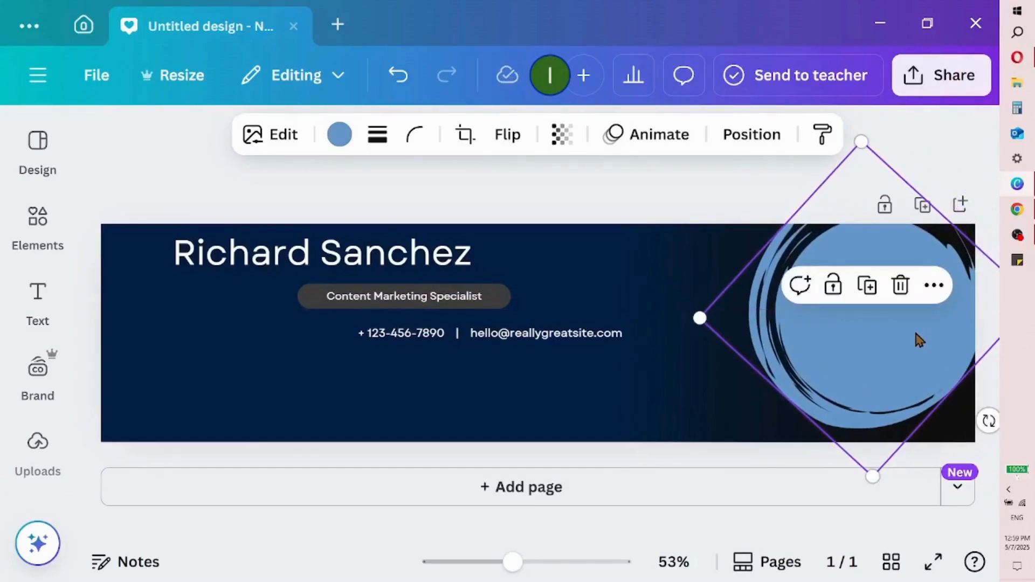
# Step: Search for circle frame among the frames and add the plain borderless round photo frame to the banner
pyautogui.click(40, 223)
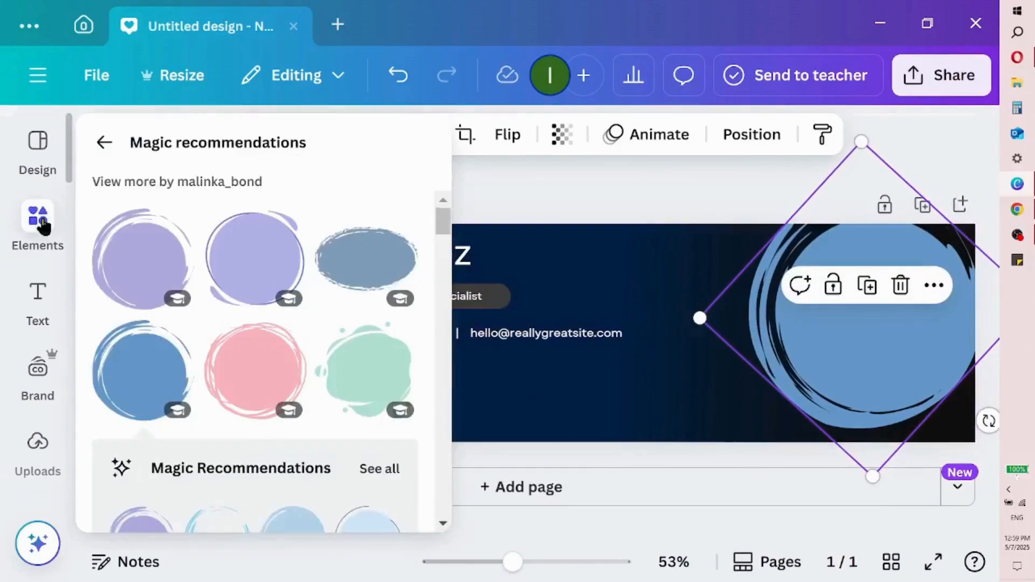
pyautogui.click(105, 142)
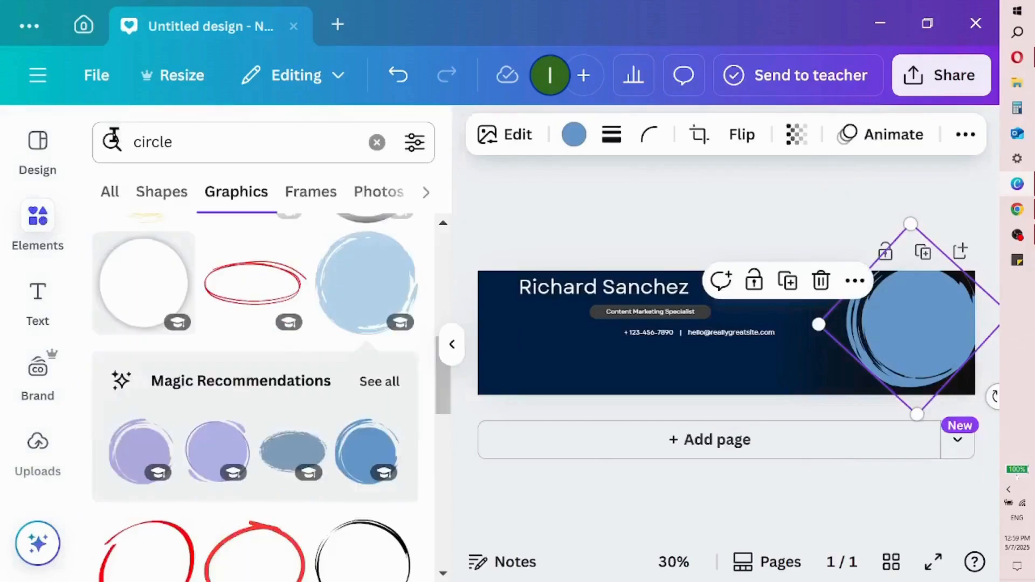
pyautogui.click(210, 157)
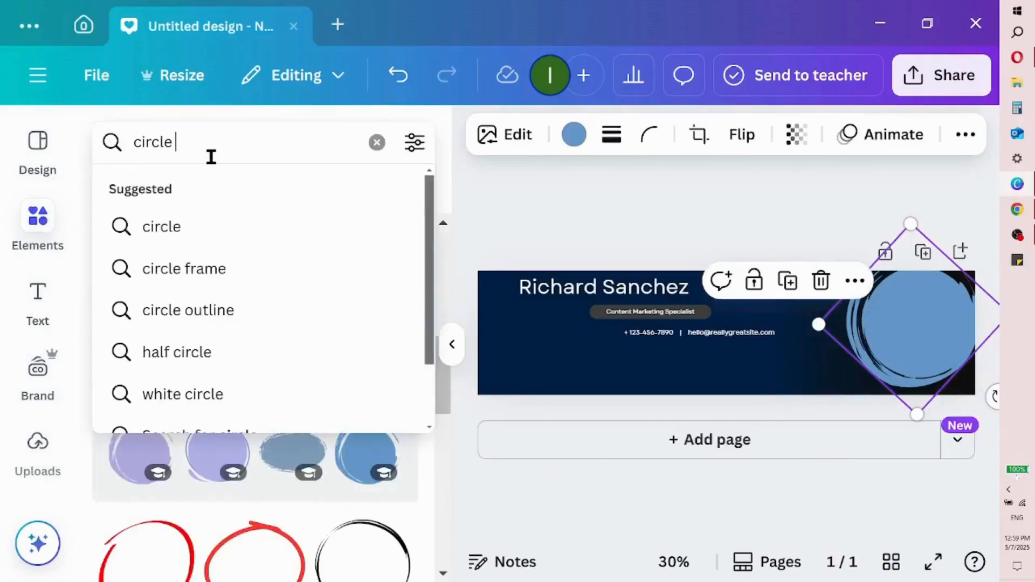
pyautogui.click(238, 267)
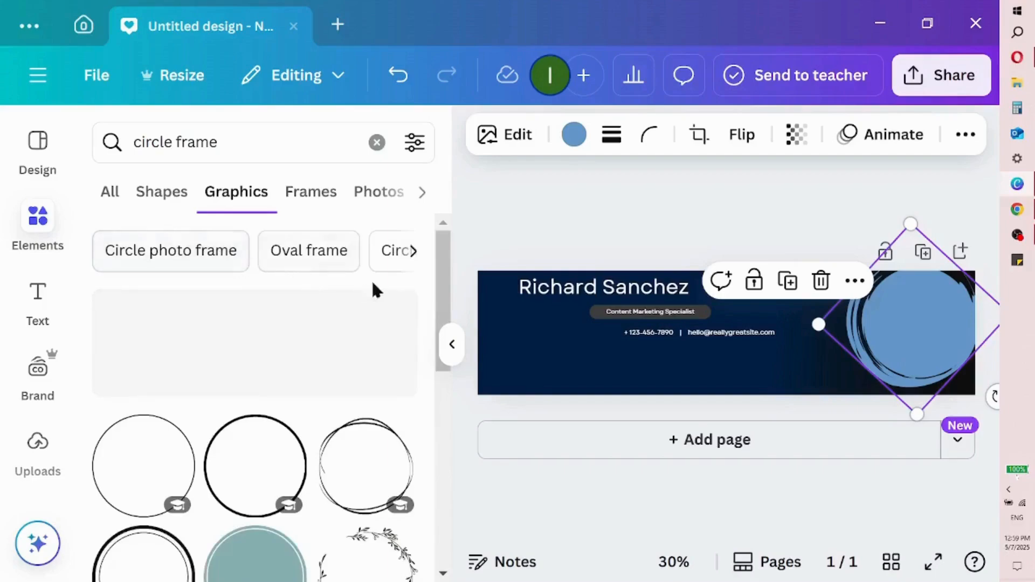
pyautogui.click(423, 193)
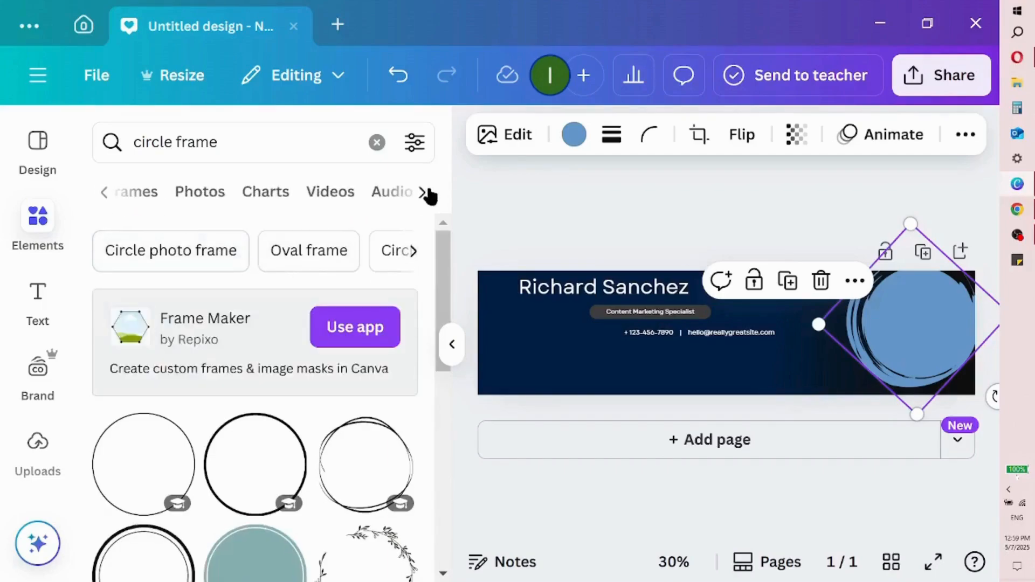
pyautogui.click(139, 194)
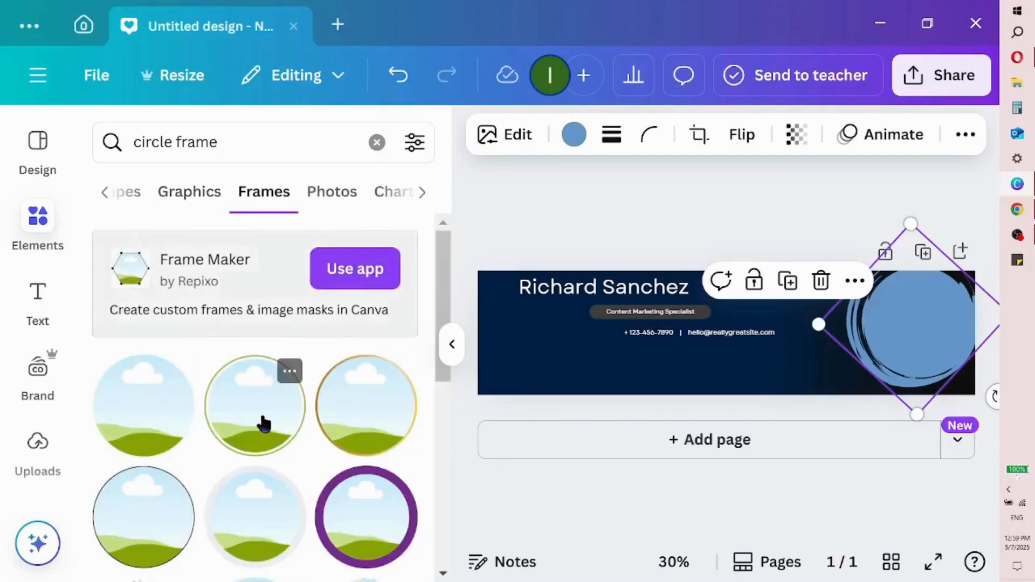
pyautogui.click(150, 446)
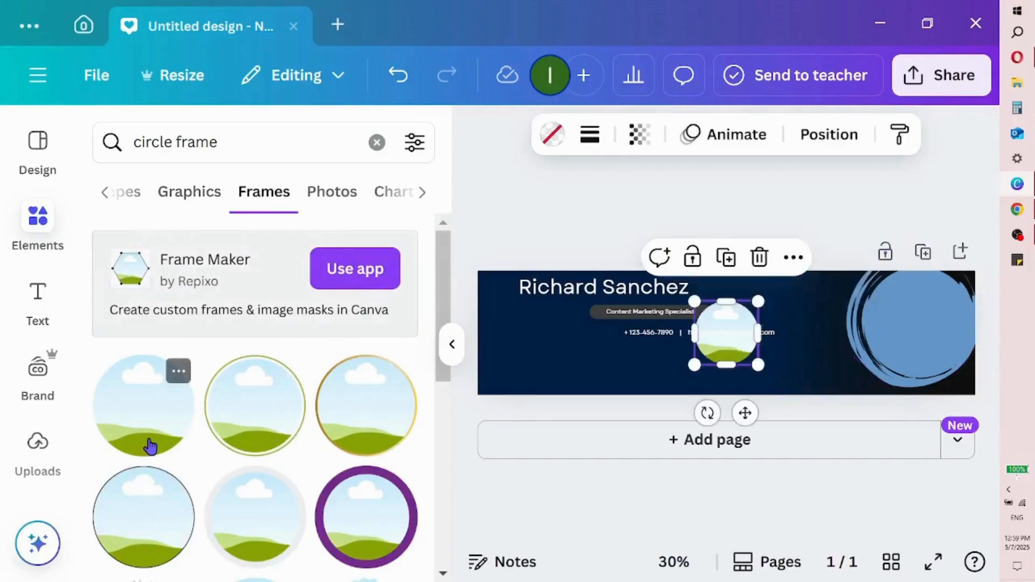
pyautogui.click(452, 356)
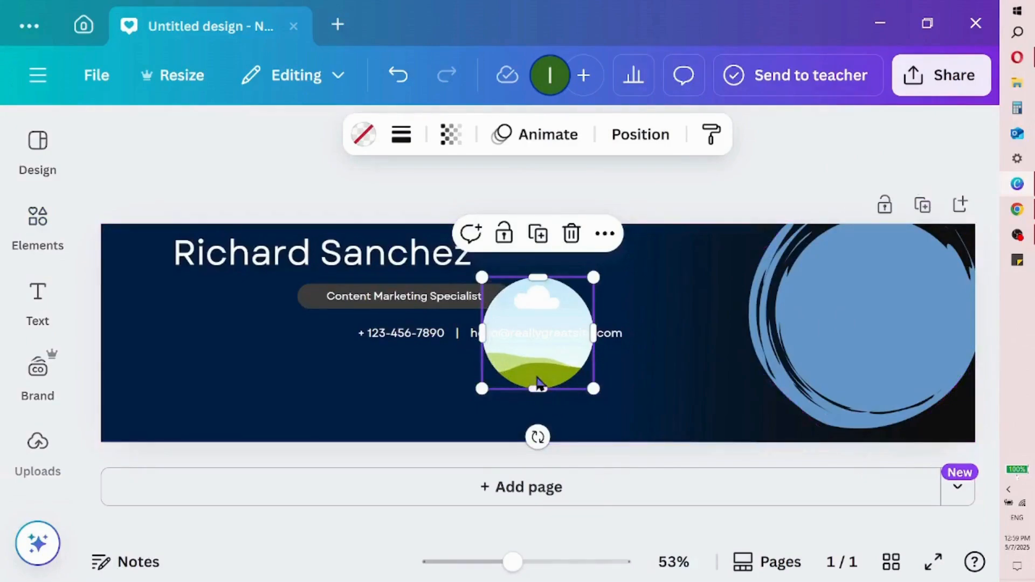
# Step: Enlarge the round photo frame and position it over the blue brushed circle at the banner's right end
pyautogui.moveTo(871, 342); pyautogui.dragTo(763, 420)
pyautogui.moveTo(841, 351); pyautogui.dragTo(862, 332)
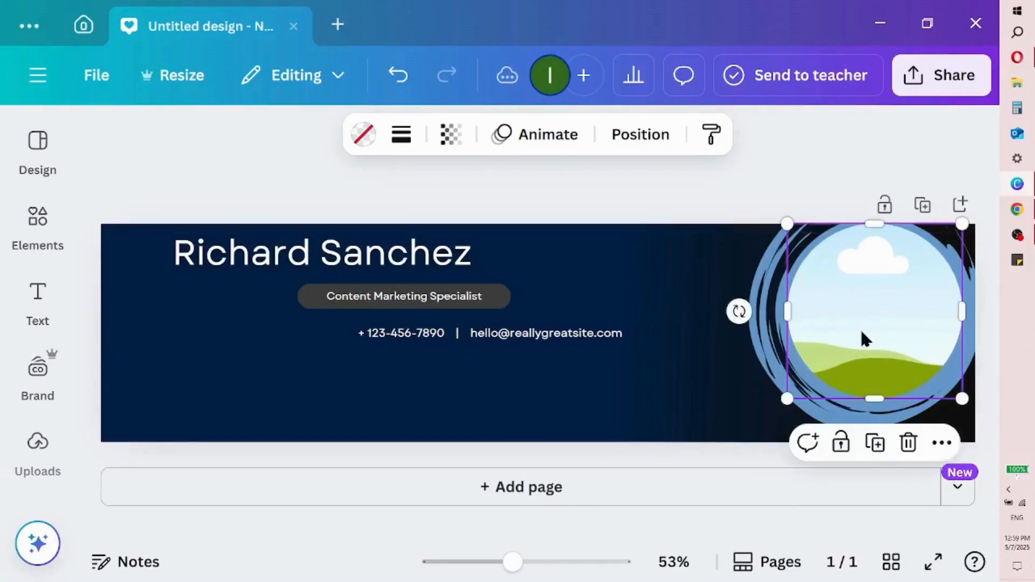
pyautogui.moveTo(785, 400); pyautogui.dragTo(778, 408)
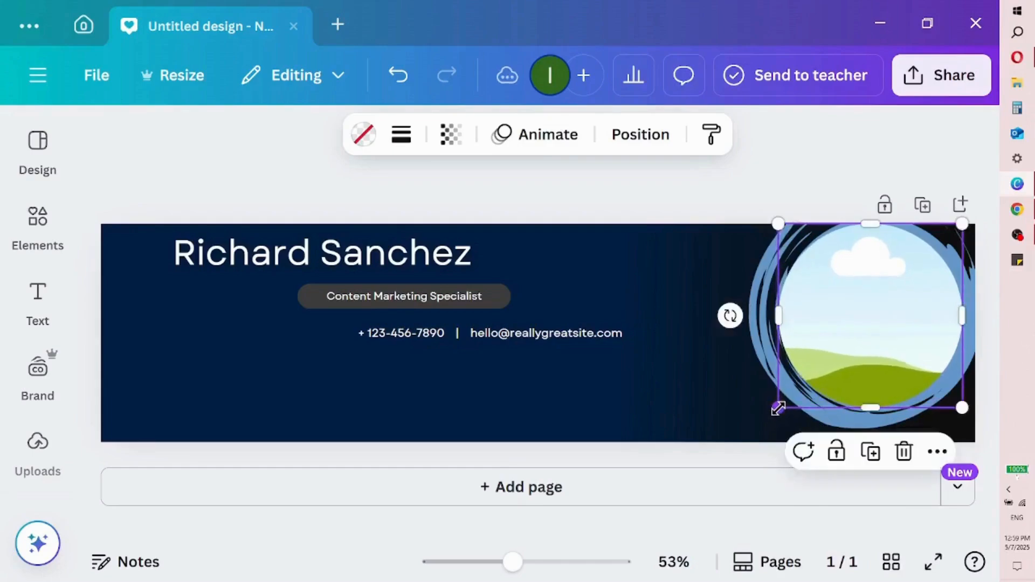
pyautogui.moveTo(896, 312); pyautogui.dragTo(904, 312)
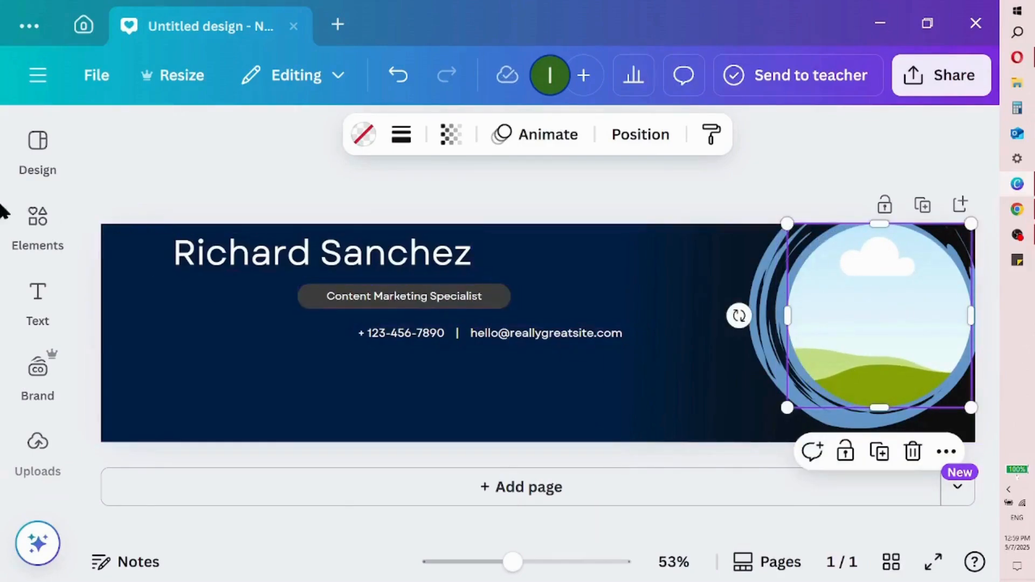
# Step: Search the element photos for business man and add the man in a dark suit with crossed arms in a blurred hall
pyautogui.click(27, 219)
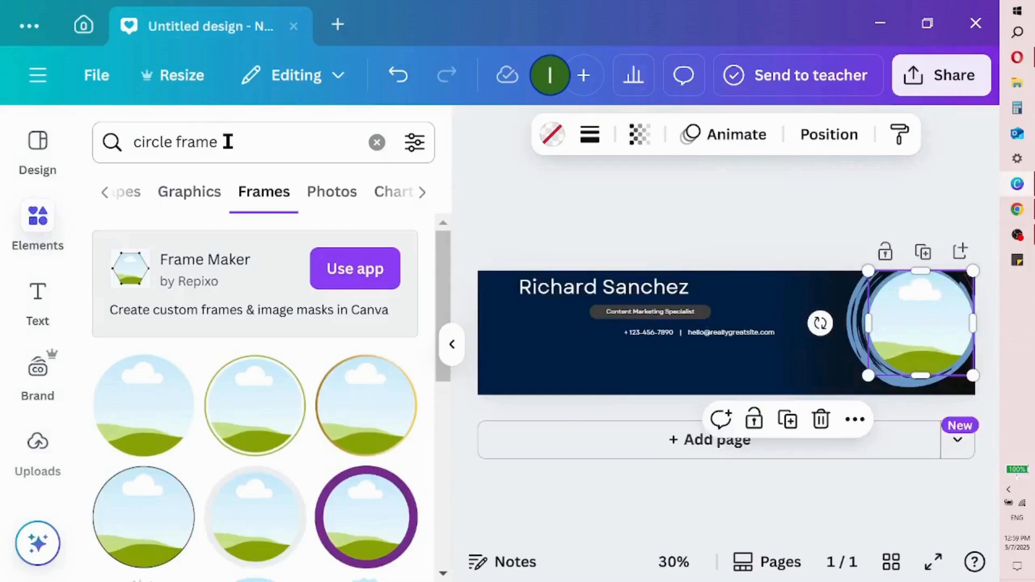
pyautogui.tripleClick(228, 141)
pyautogui.write('busin')
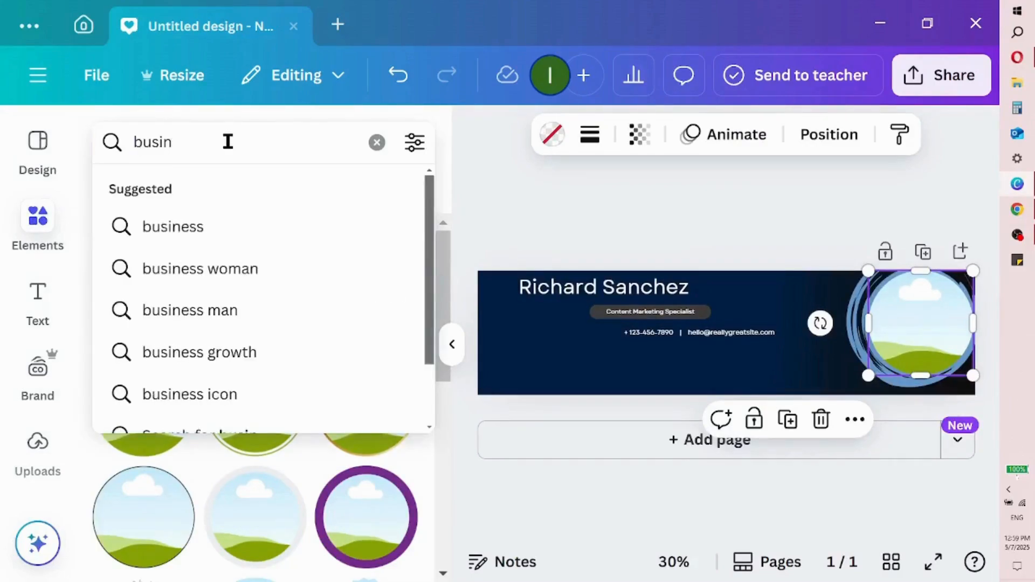
pyautogui.click(283, 309)
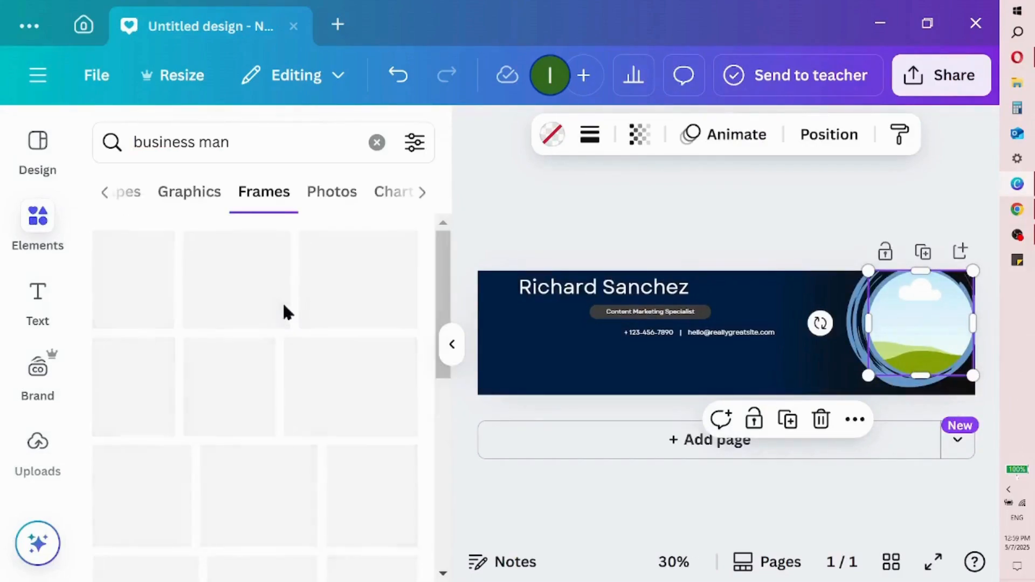
pyautogui.click(129, 195)
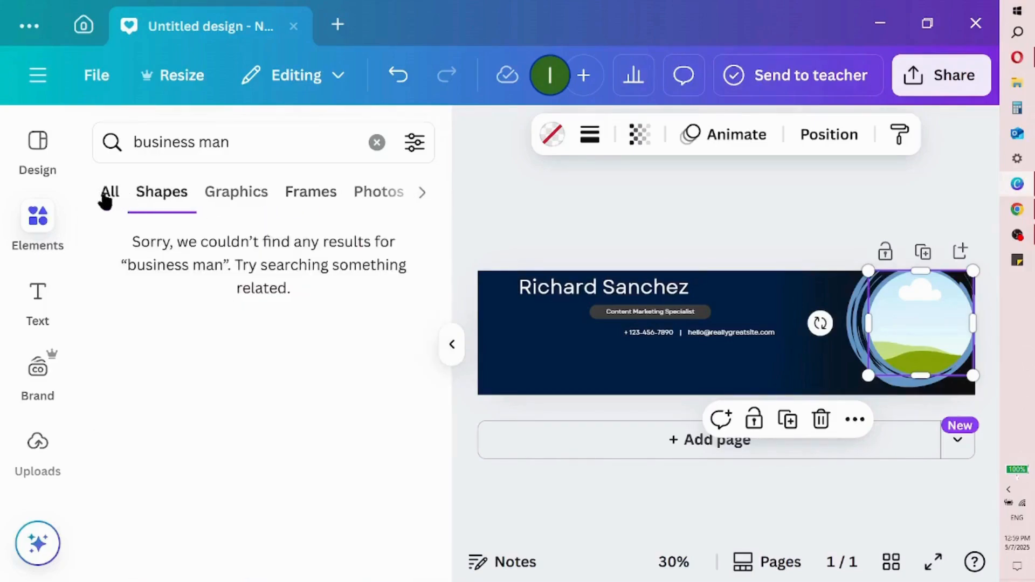
pyautogui.click(106, 195)
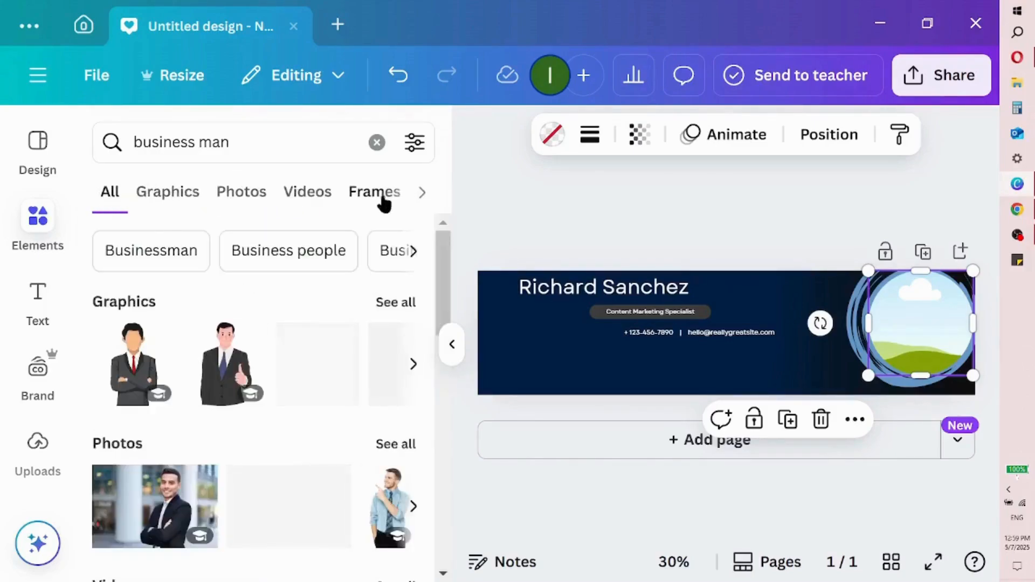
pyautogui.click(252, 201)
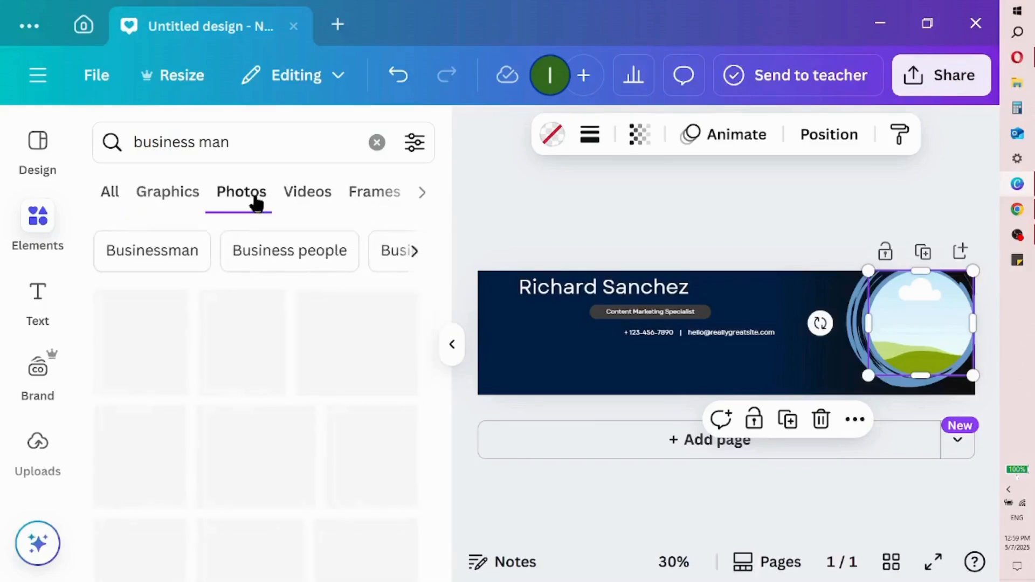
pyautogui.moveTo(445, 268); pyautogui.dragTo(444, 269)
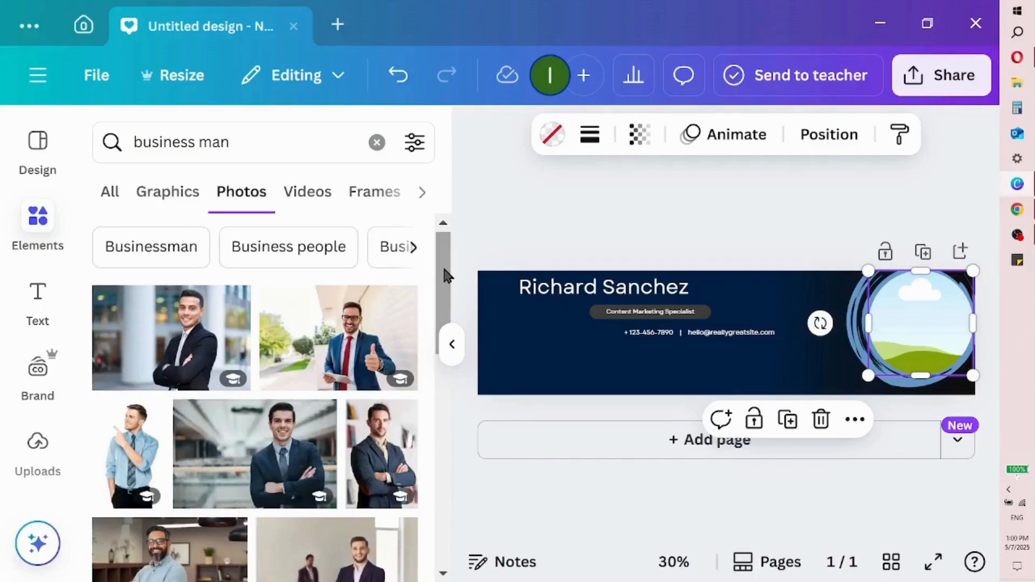
pyautogui.moveTo(446, 275); pyautogui.dragTo(441, 301)
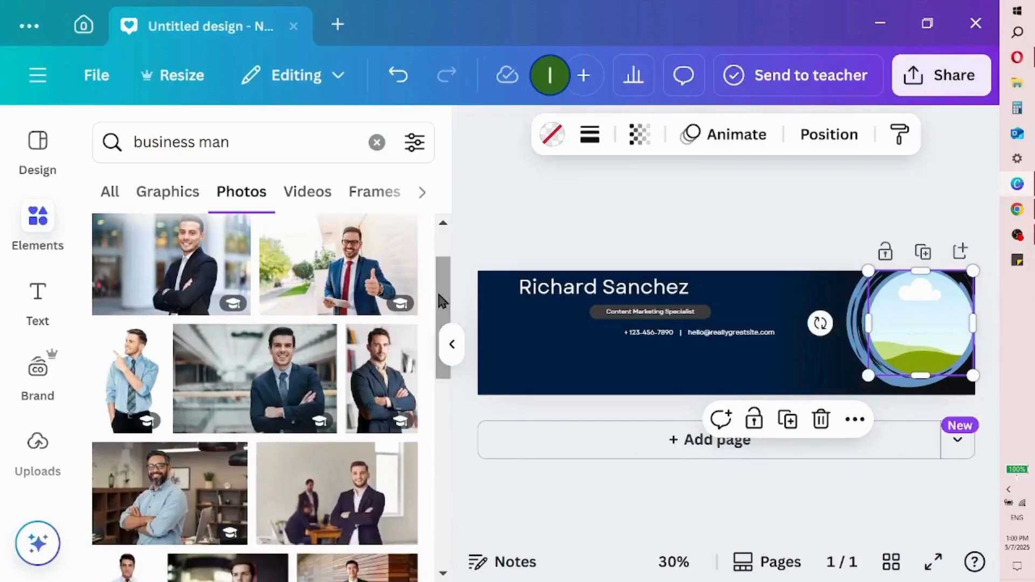
pyautogui.click(248, 396)
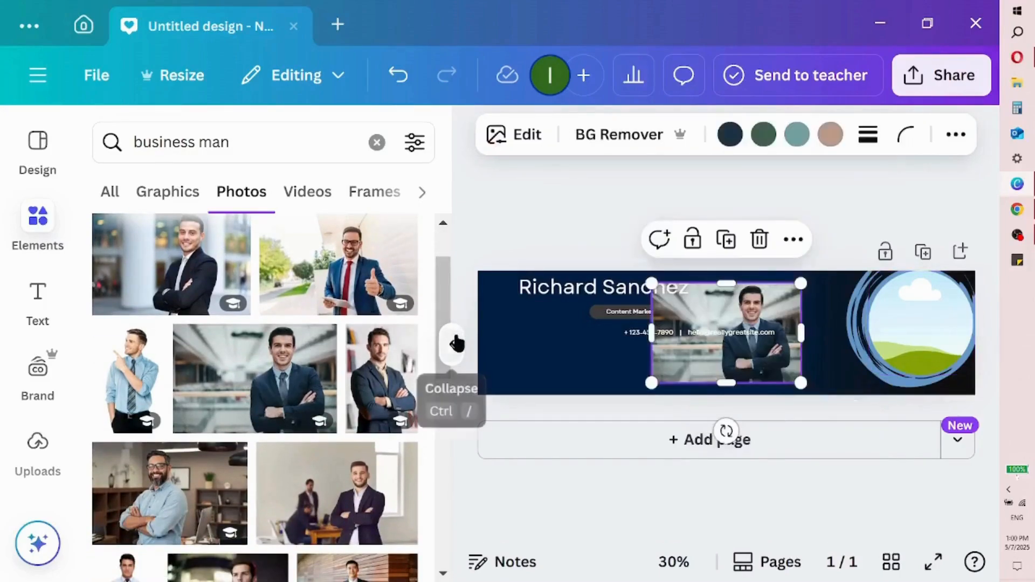
# Step: Remove the background from the businessman photo and place the cutout inside the round frame
pyautogui.click(451, 344)
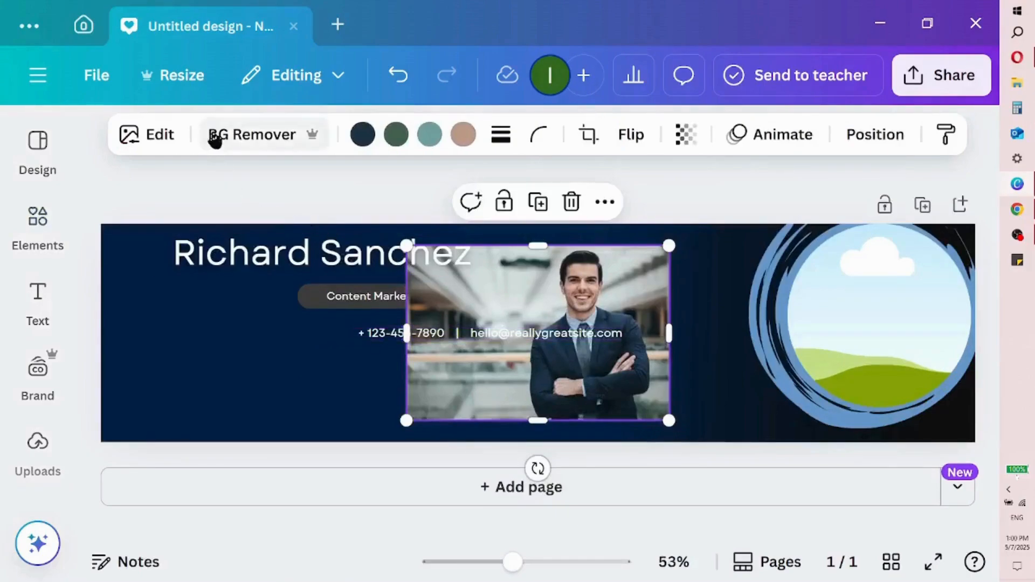
pyautogui.click(214, 134)
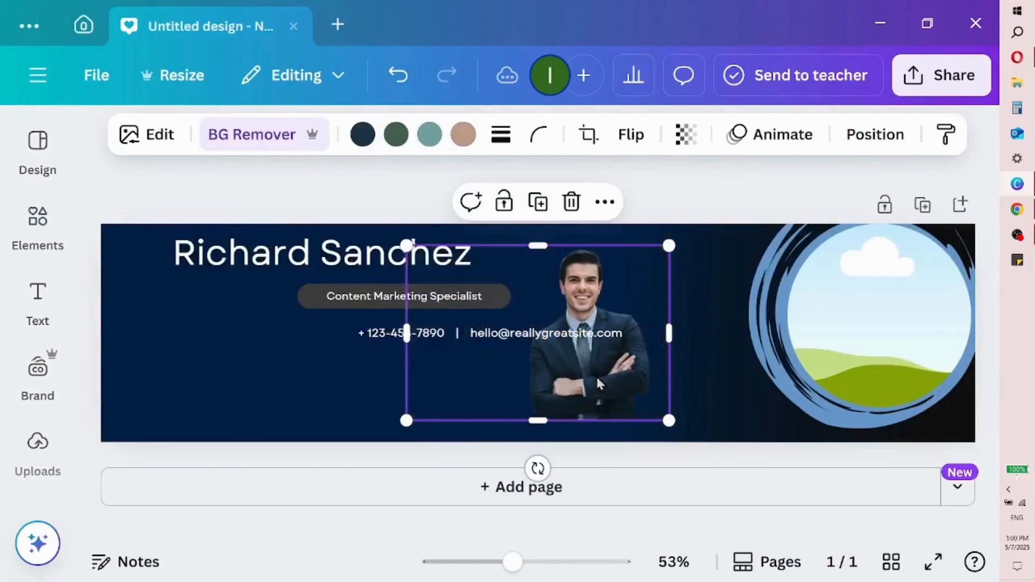
pyautogui.moveTo(587, 390); pyautogui.dragTo(871, 364)
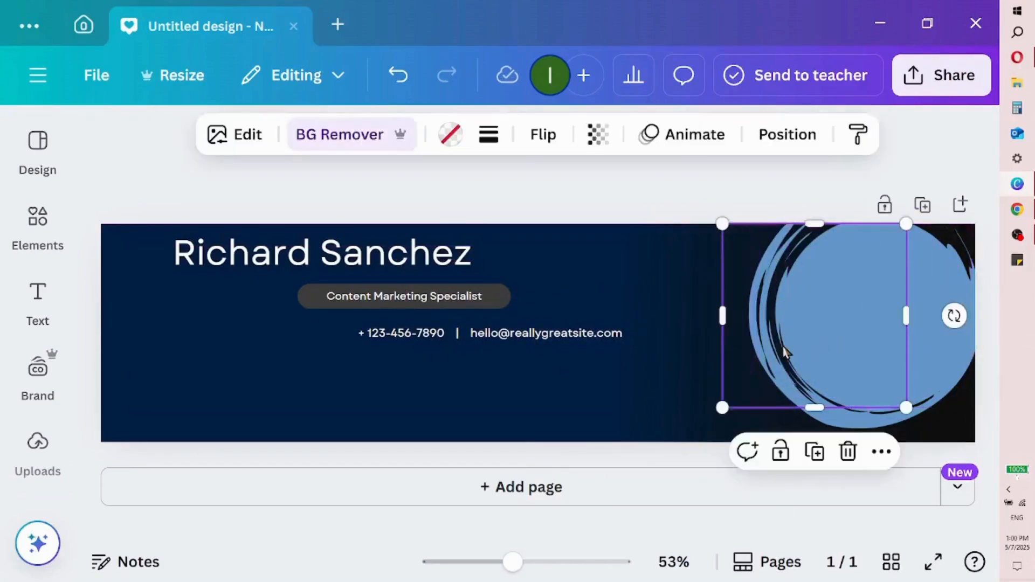
# Step: Reposition the photo within the round frame so the man is centred, and set the frame back over the blue circle
pyautogui.moveTo(859, 342); pyautogui.dragTo(819, 342)
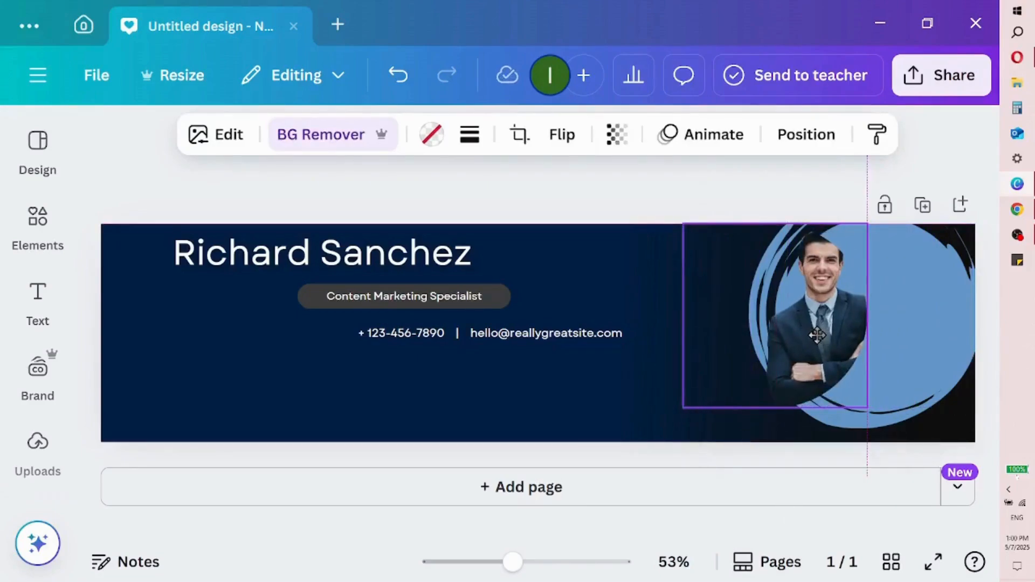
pyautogui.doubleClick(819, 343)
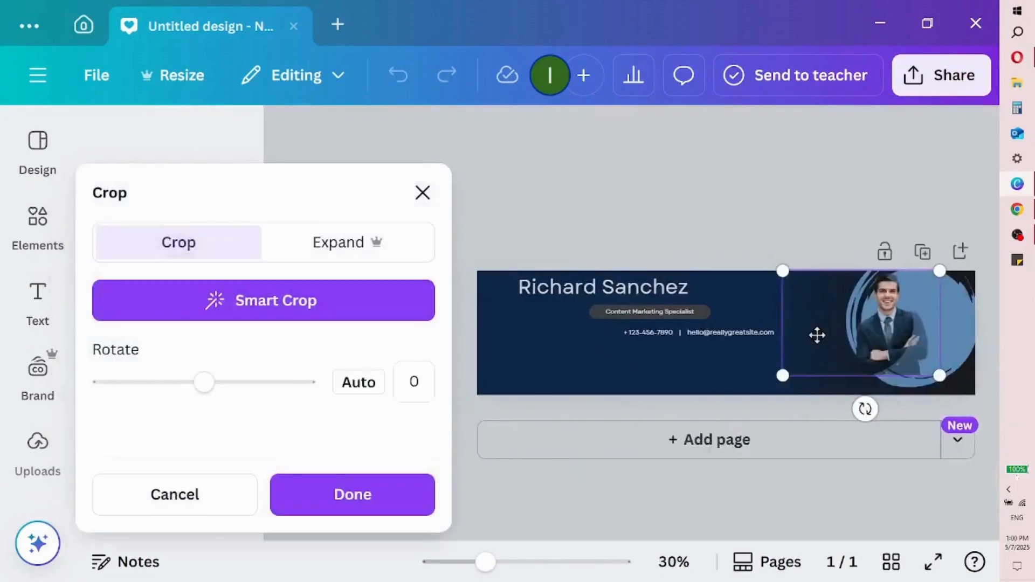
pyautogui.moveTo(887, 337); pyautogui.dragTo(833, 335)
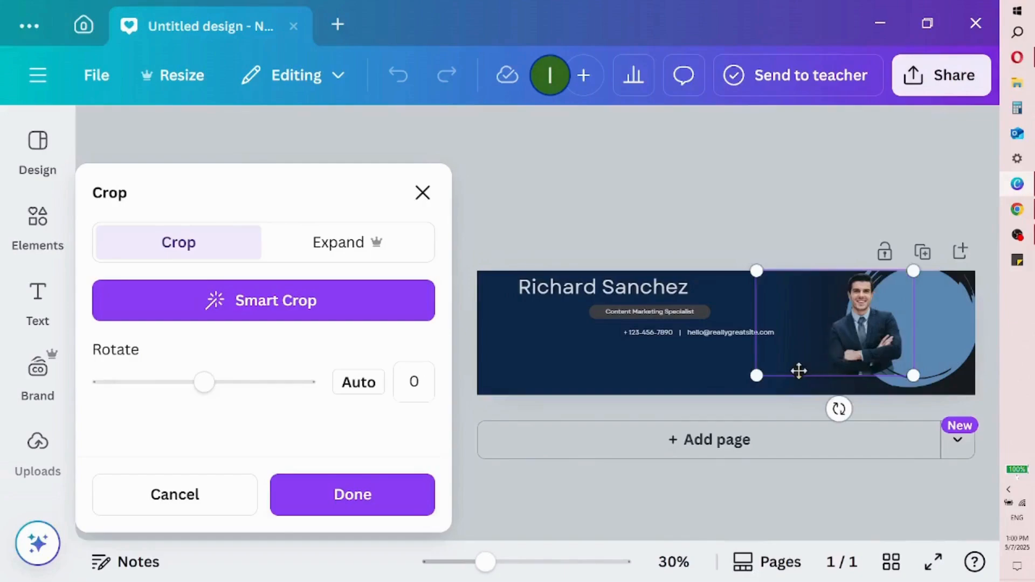
pyautogui.moveTo(766, 375); pyautogui.dragTo(791, 374)
pyautogui.moveTo(857, 340)
pyautogui.mouseDown()
pyautogui.moveTo(917, 340)
pyautogui.moveTo(861, 335)
pyautogui.mouseUp()
pyautogui.click(726, 373)
pyautogui.click(774, 354)
pyautogui.moveTo(774, 353); pyautogui.dragTo(867, 349)
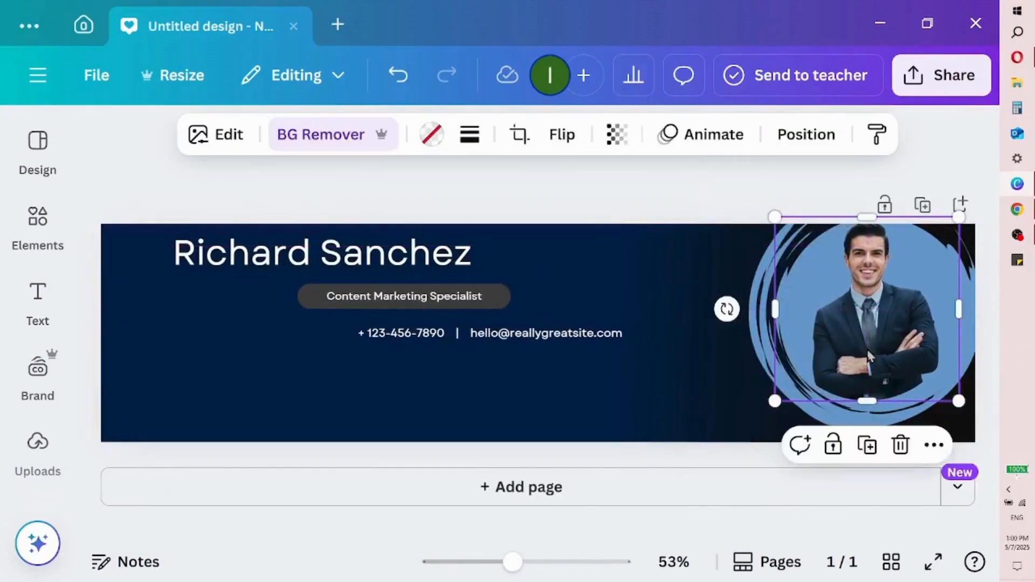
# Step: Enlarge the framed photo of the man to nearly fill the blue circle and recentre it there
pyautogui.moveTo(770, 404); pyautogui.dragTo(733, 442)
pyautogui.moveTo(851, 345); pyautogui.dragTo(870, 332)
pyautogui.moveTo(746, 432); pyautogui.dragTo(764, 418)
pyautogui.moveTo(861, 360); pyautogui.dragTo(860, 358)
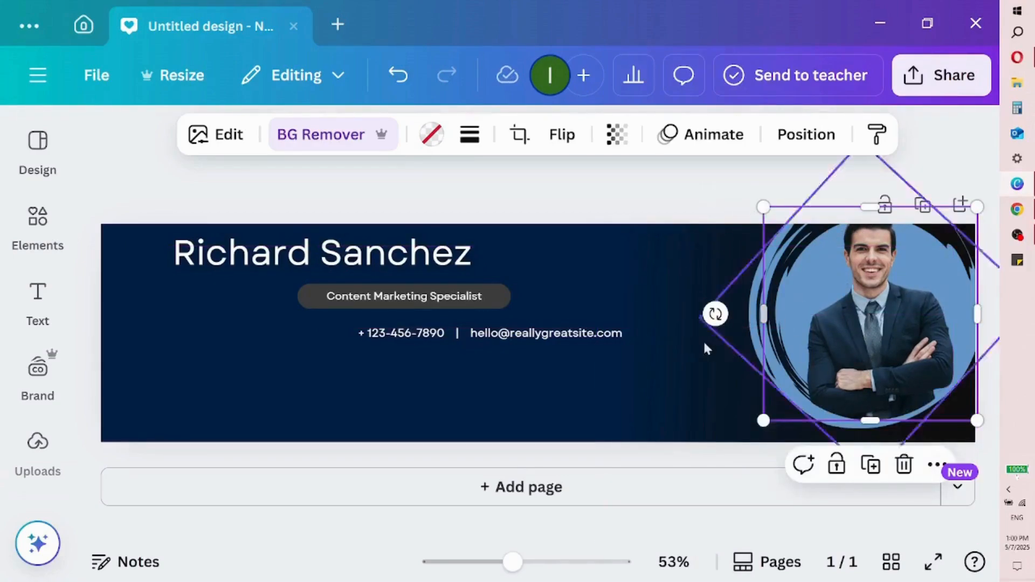
# Step: Move the blue brushed circle slightly down to the banner's lower edge and lower the framed photo to match it
pyautogui.click(715, 364)
pyautogui.click(765, 335)
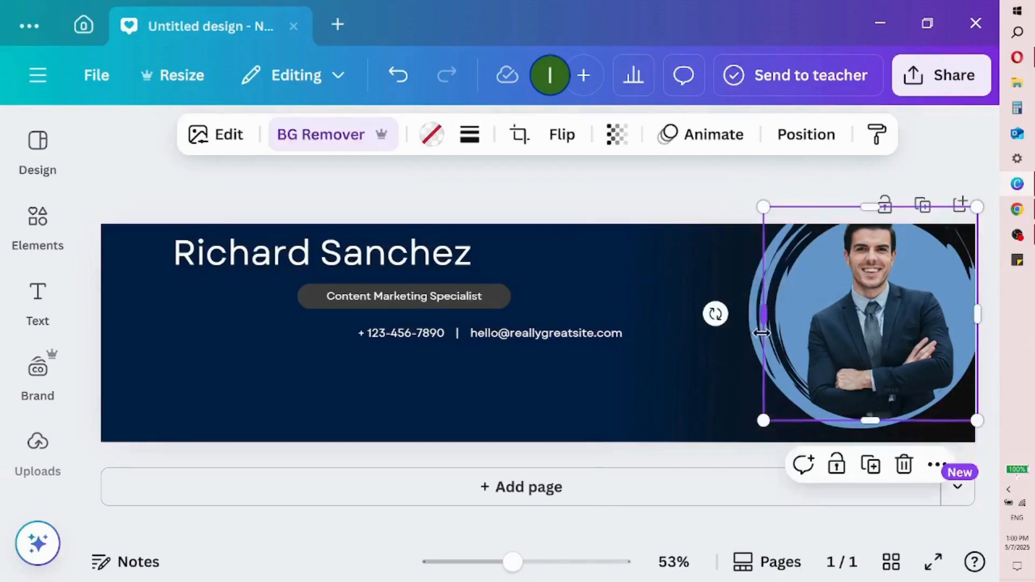
pyautogui.moveTo(756, 335); pyautogui.dragTo(752, 347)
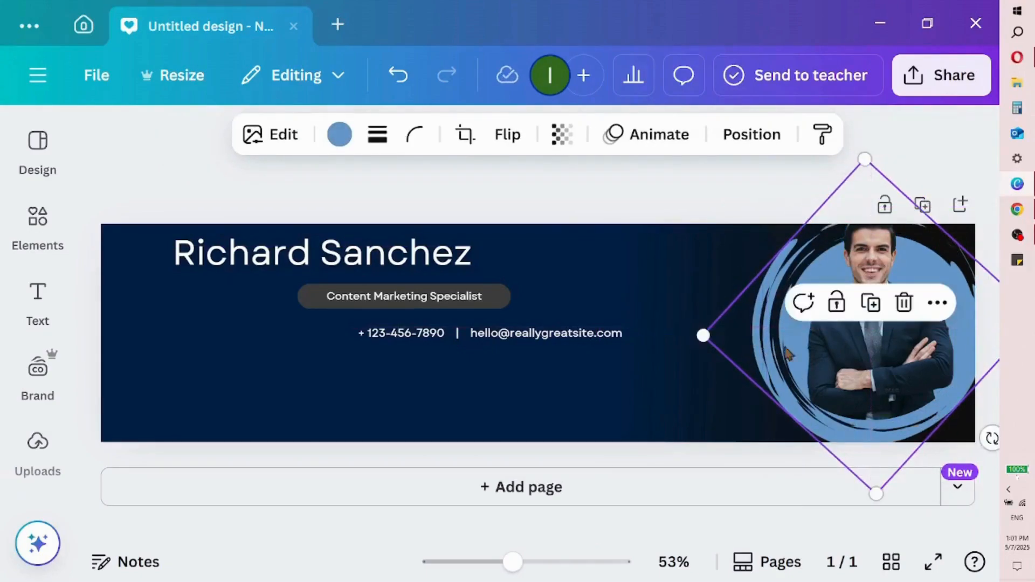
pyautogui.click(789, 354)
pyautogui.moveTo(858, 371); pyautogui.dragTo(858, 371)
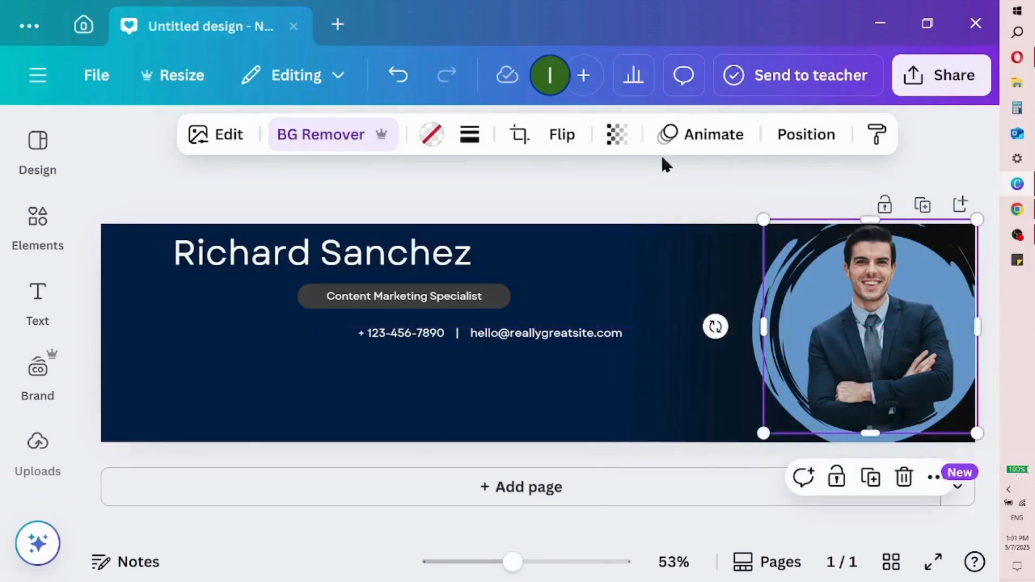
pyautogui.click(651, 174)
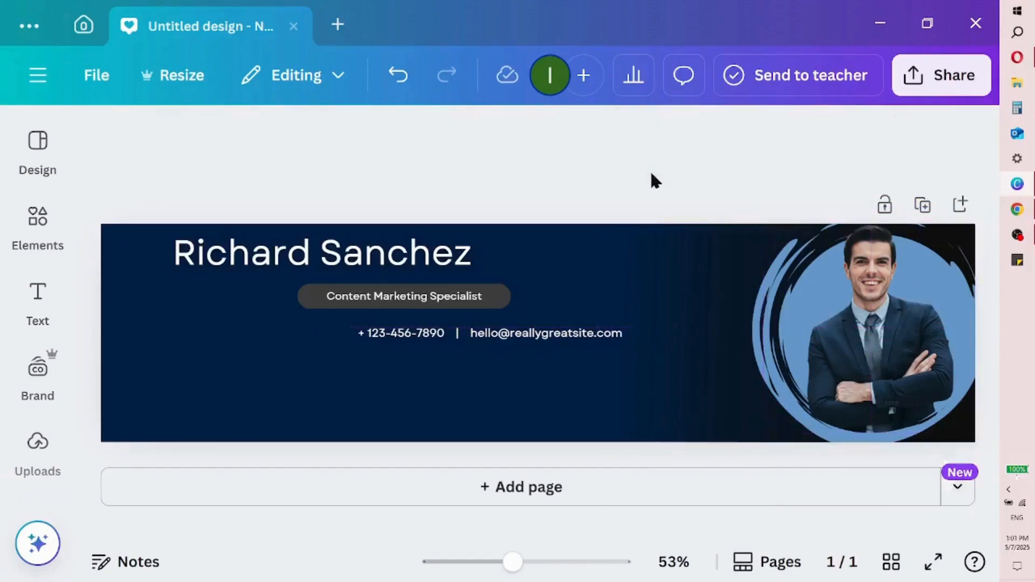
pyautogui.click(925, 388)
pyautogui.doubleClick(897, 373)
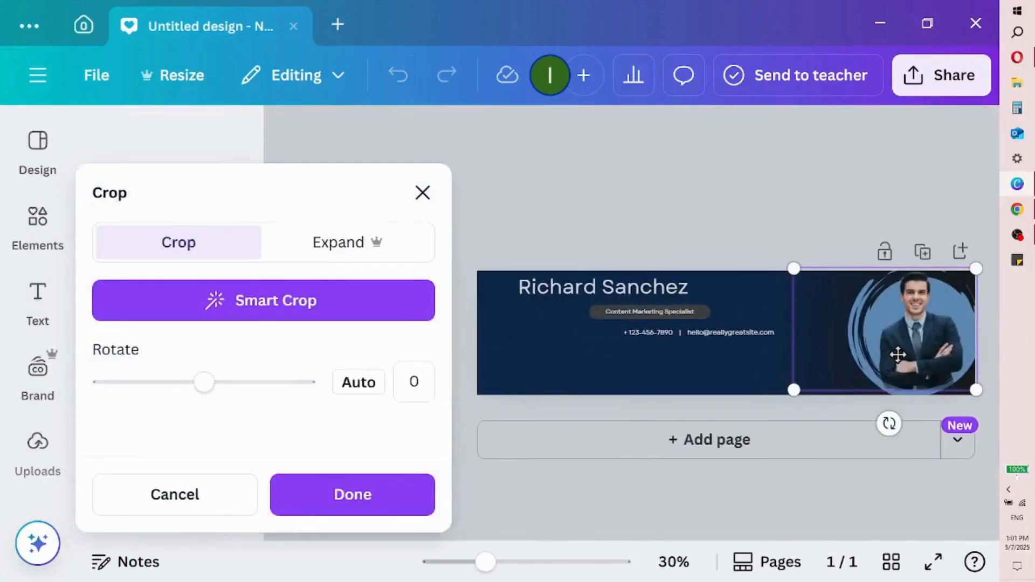
pyautogui.doubleClick(898, 354)
pyautogui.doubleClick(887, 348)
pyautogui.click(422, 195)
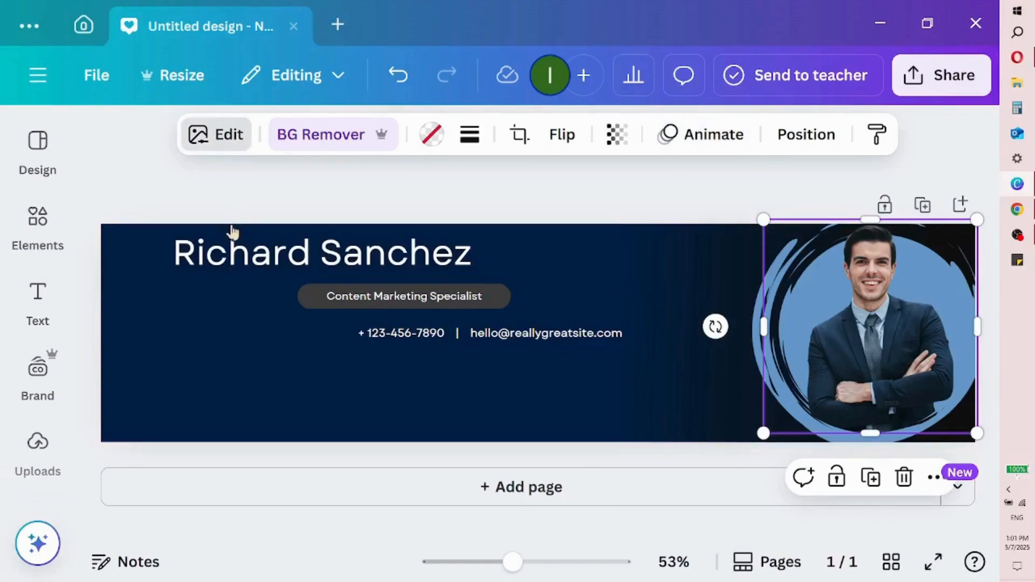
# Step: Apply the Glow shadow effect to the framed photo of the man, trying the Outline style for comparison
pyautogui.click(189, 131)
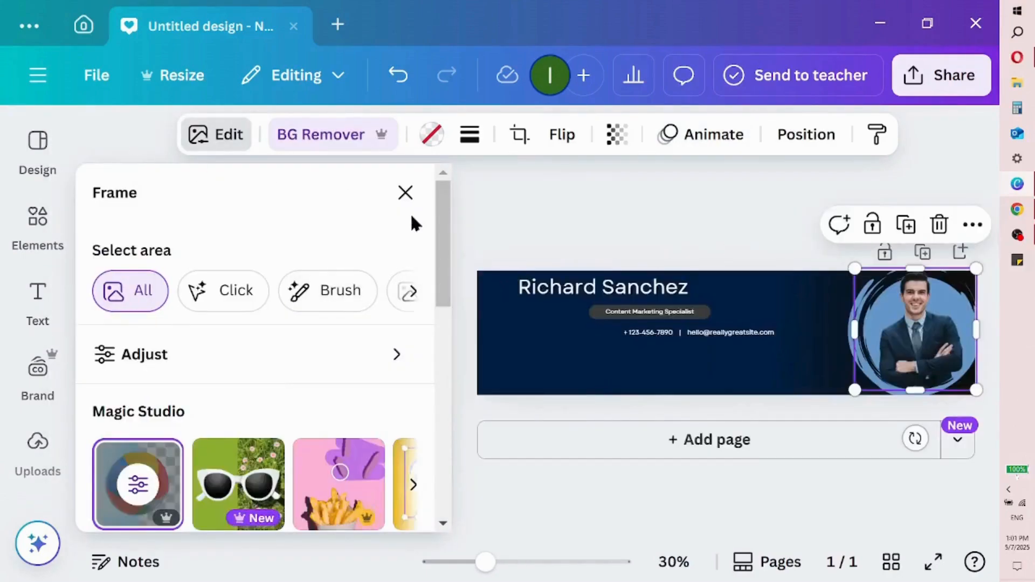
pyautogui.moveTo(438, 211); pyautogui.dragTo(442, 393)
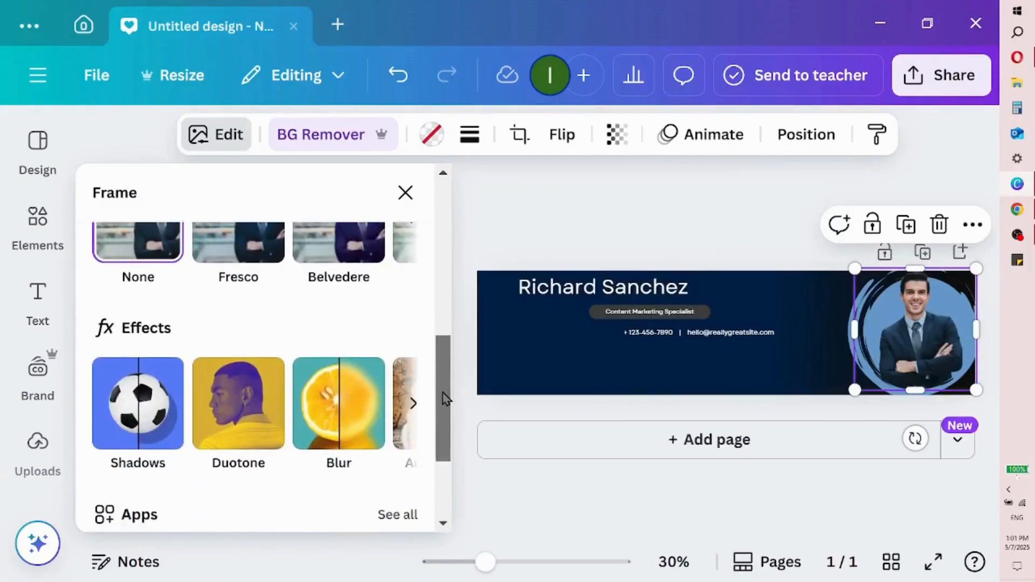
pyautogui.click(160, 413)
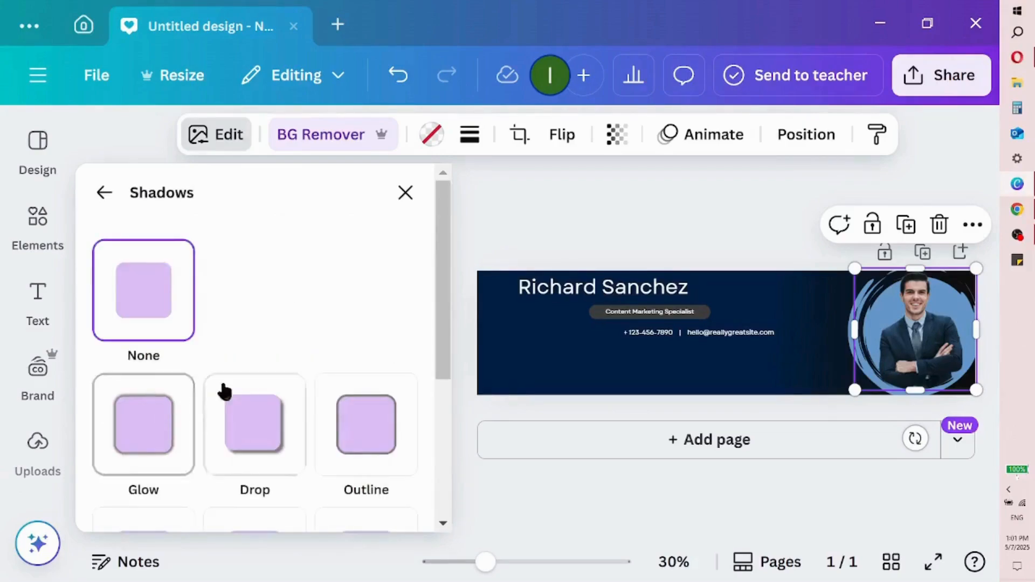
pyautogui.click(181, 433)
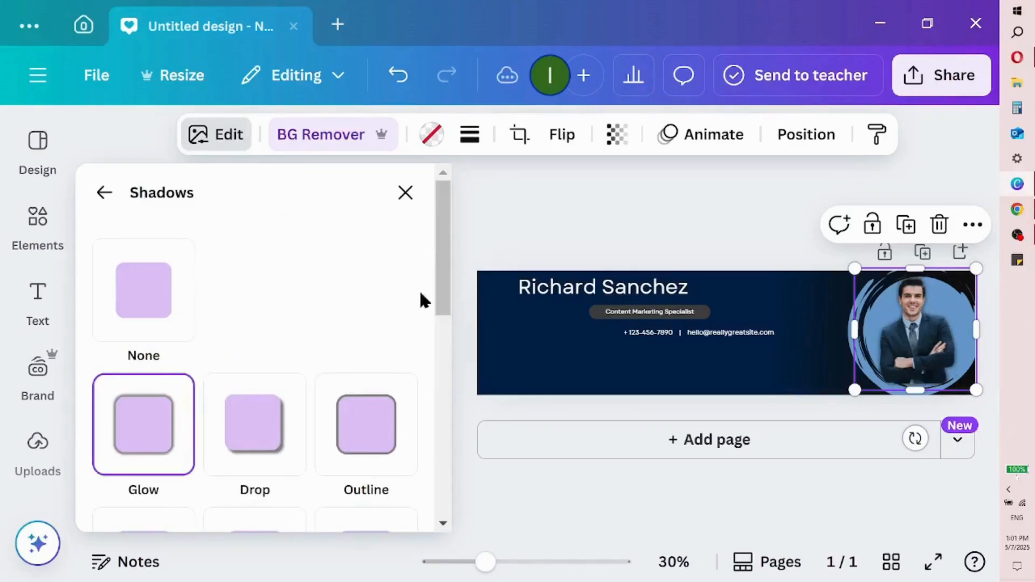
pyautogui.click(364, 434)
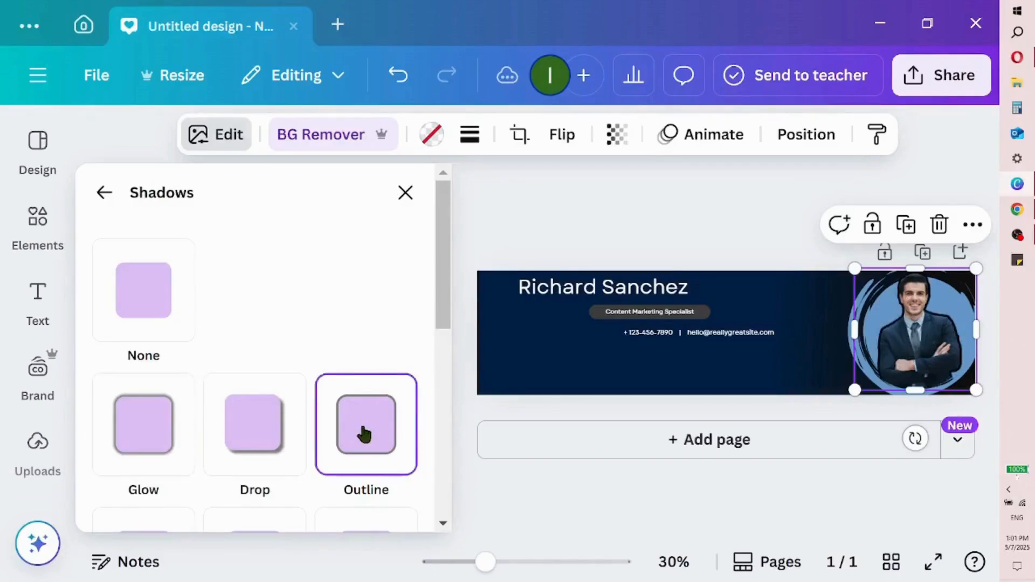
pyautogui.click(155, 441)
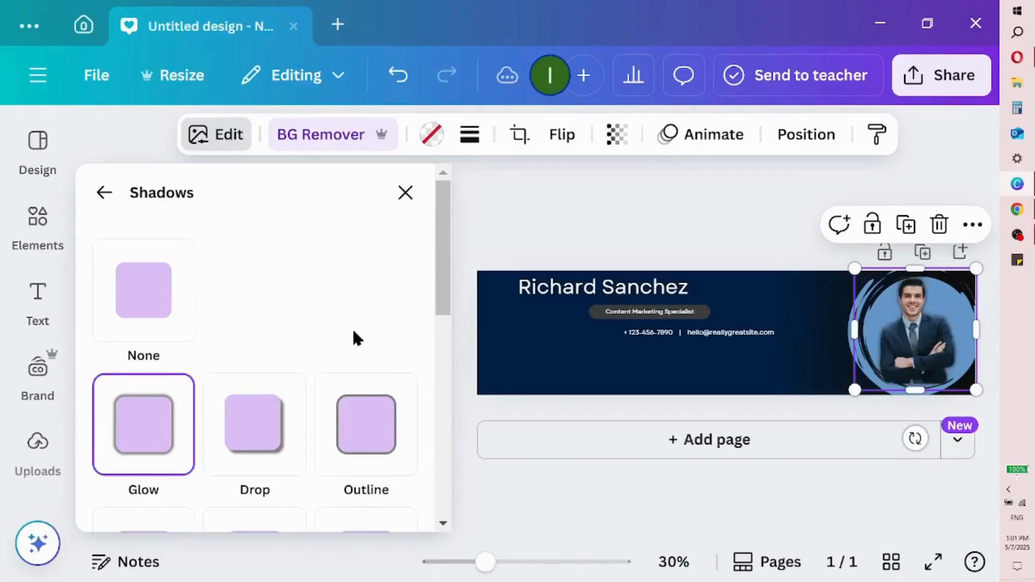
# Step: Set the glow shadow's size to 24 and its blur amount to 16
pyautogui.moveTo(443, 275); pyautogui.dragTo(438, 431)
pyautogui.moveTo(139, 356); pyautogui.dragTo(161, 365)
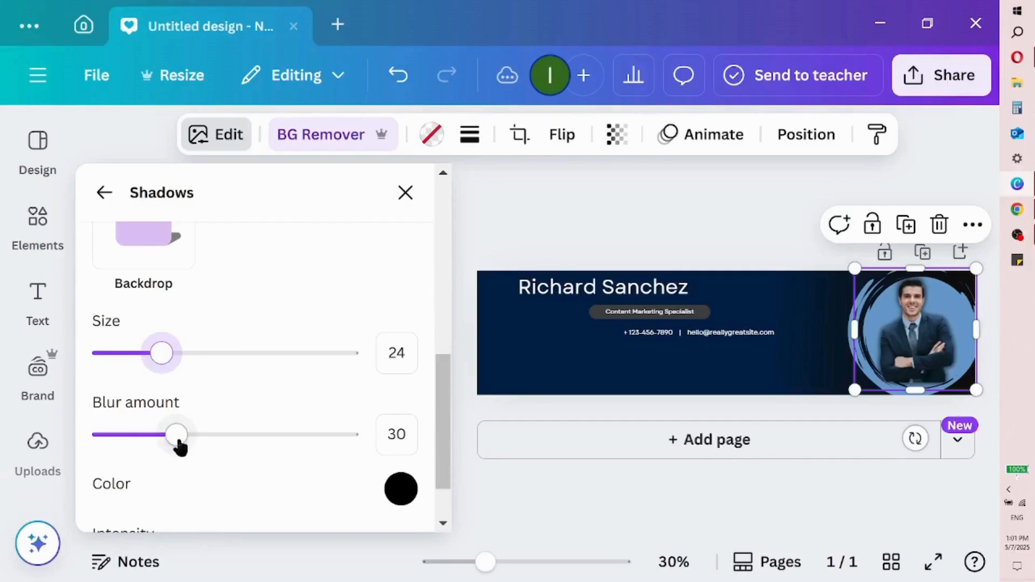
pyautogui.moveTo(196, 443); pyautogui.dragTo(143, 434)
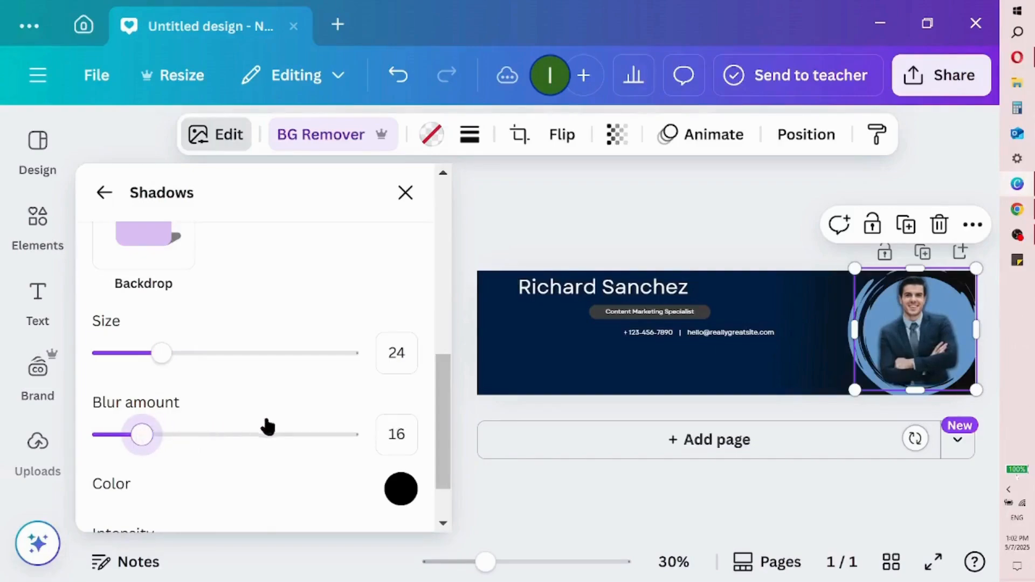
pyautogui.click(406, 195)
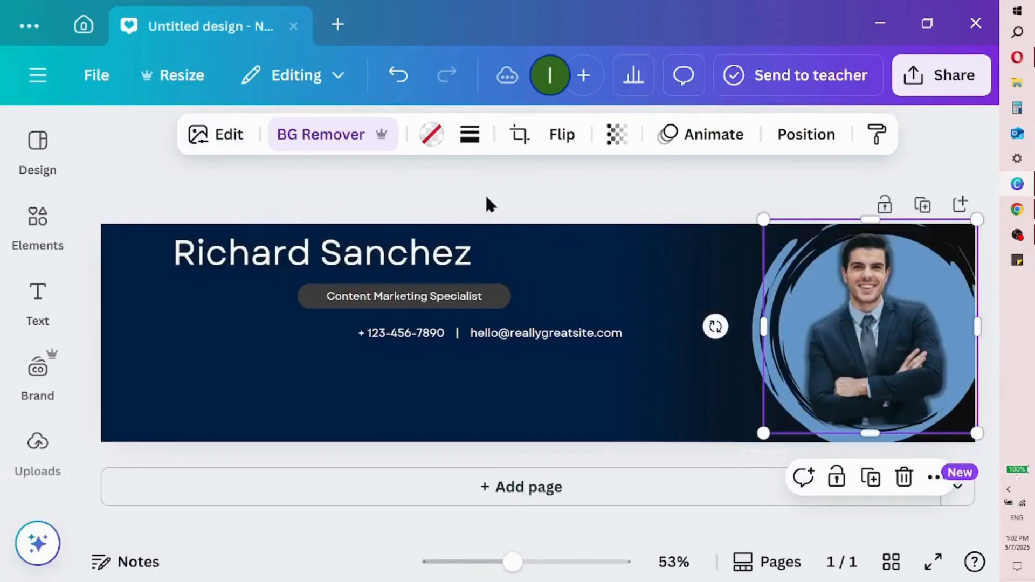
# Step: Examine the banner's name, job title and contact line as editable text boxes
pyautogui.click(591, 323)
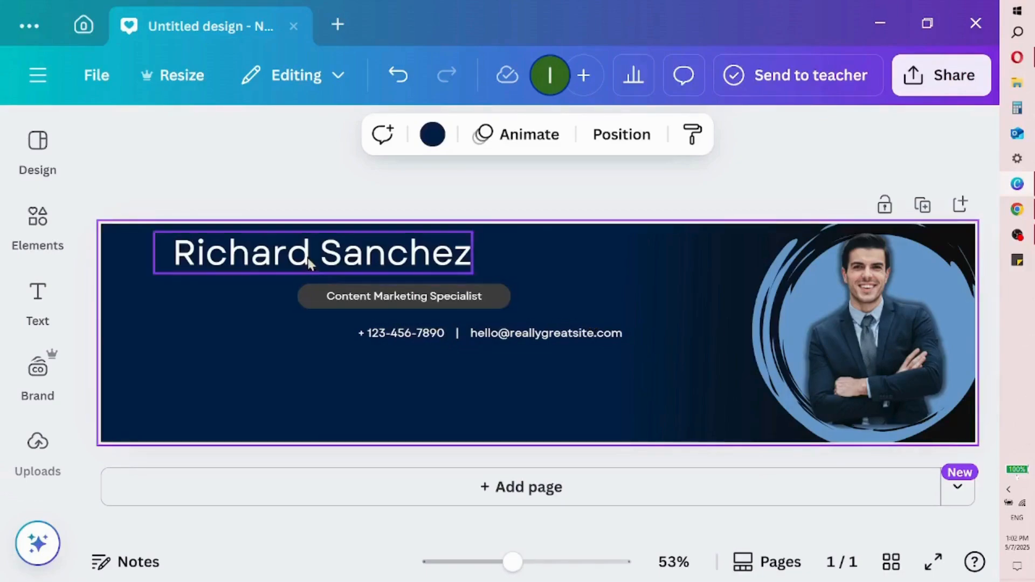
pyautogui.doubleClick(263, 253)
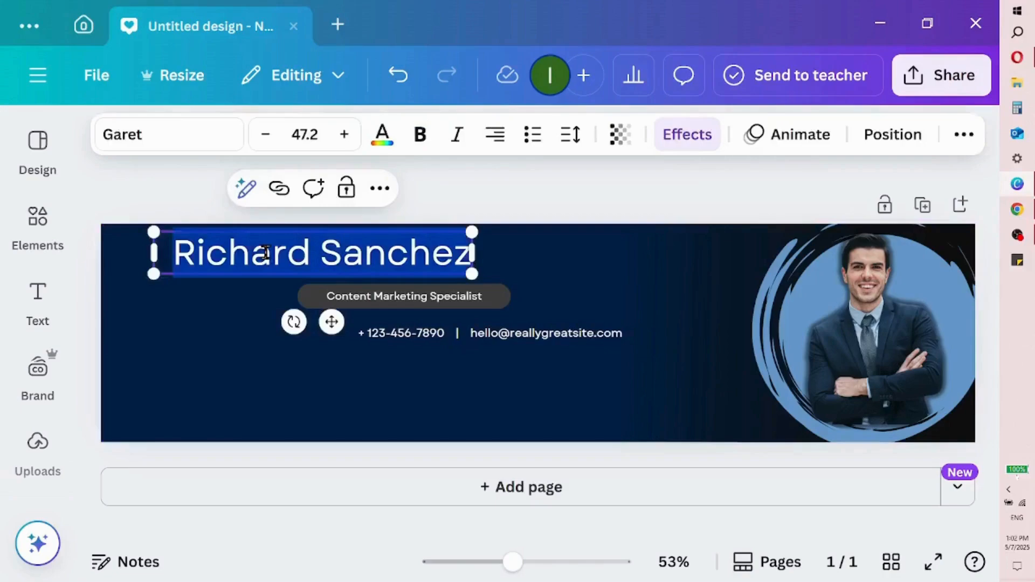
pyautogui.click(267, 252)
pyautogui.doubleClick(266, 252)
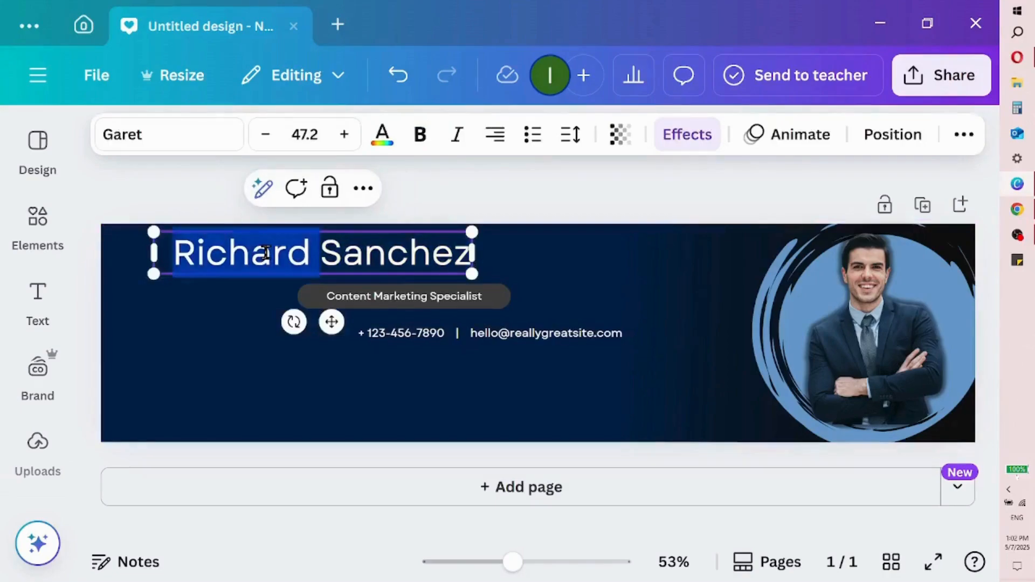
pyautogui.click(385, 255)
pyautogui.click(428, 305)
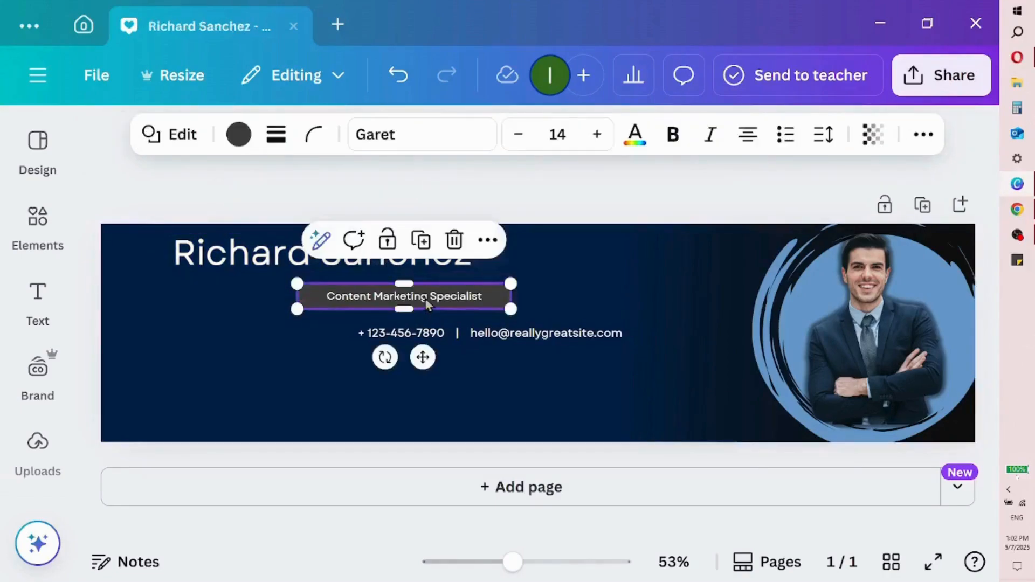
pyautogui.doubleClick(444, 299)
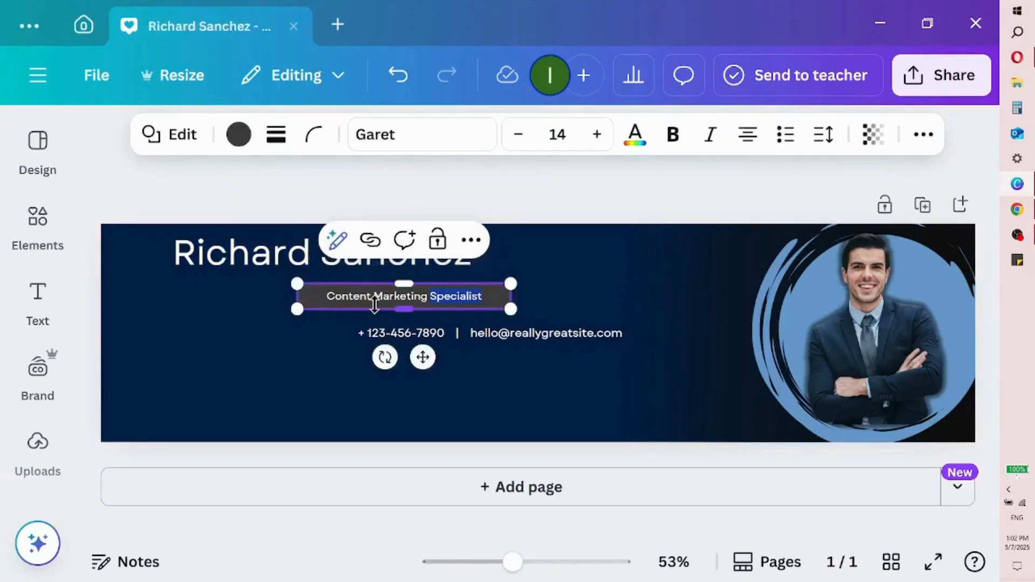
pyautogui.click(513, 334)
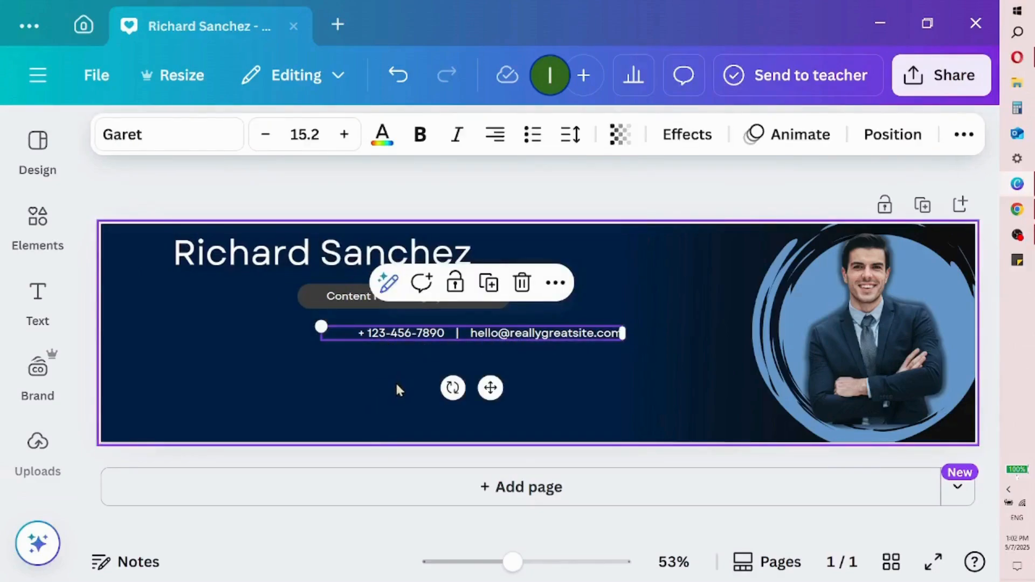
pyautogui.doubleClick(464, 331)
pyautogui.click(514, 333)
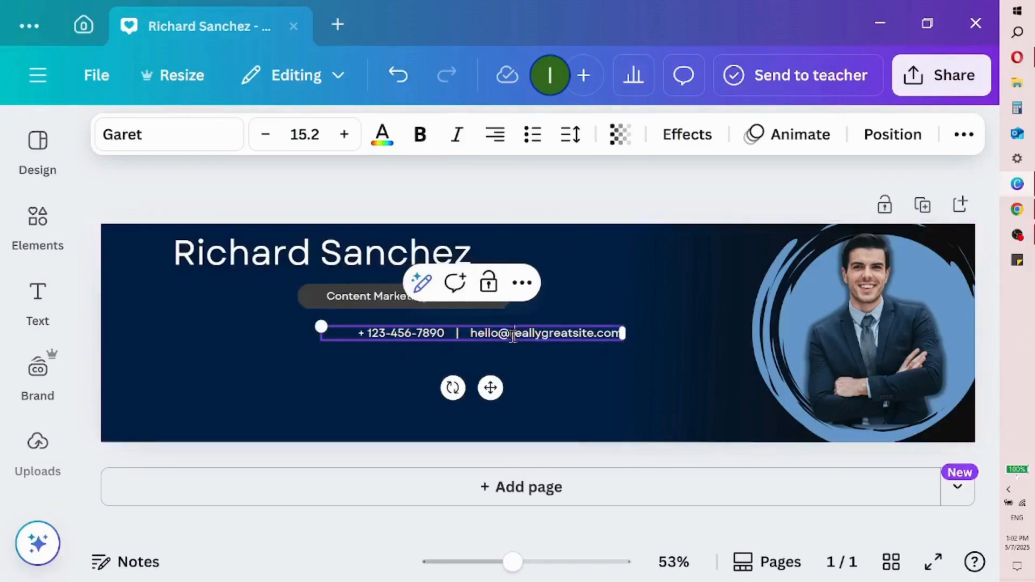
pyautogui.click(519, 359)
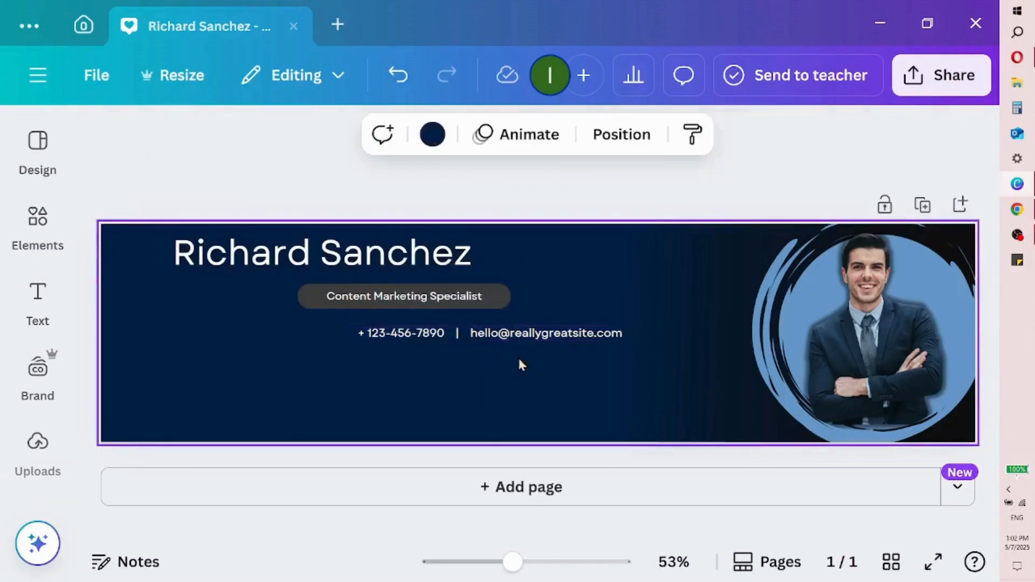
# Step: Duplicate the contact details line and place the copy below the original, starting near the name's left edge
pyautogui.click(505, 339)
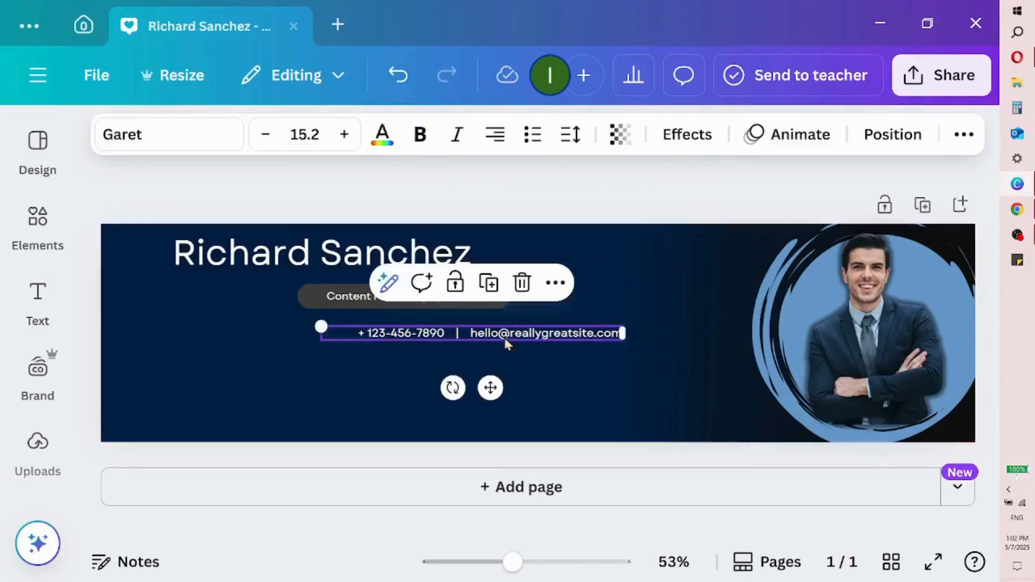
pyautogui.click(492, 283)
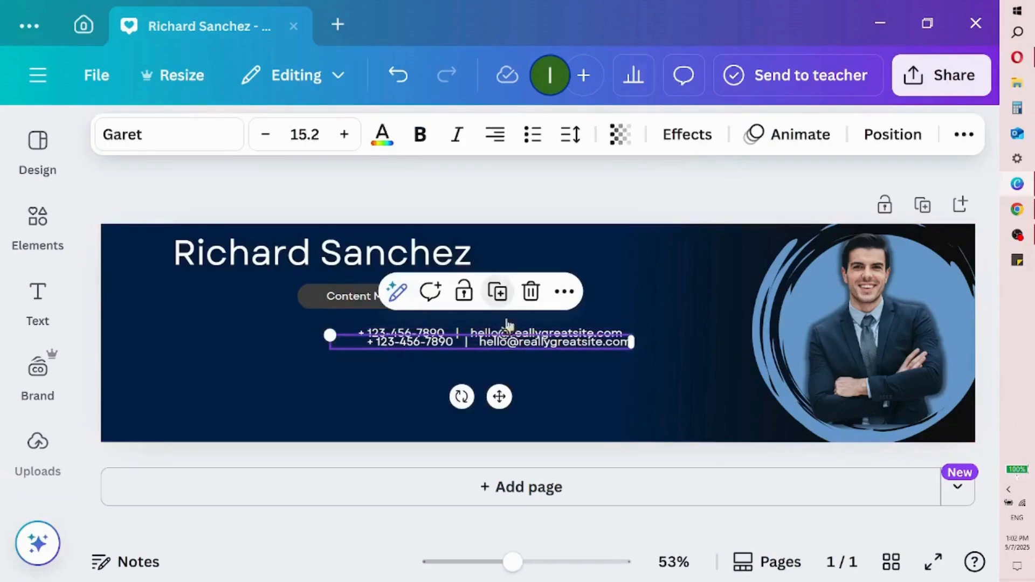
pyautogui.moveTo(499, 397); pyautogui.dragTo(340, 439)
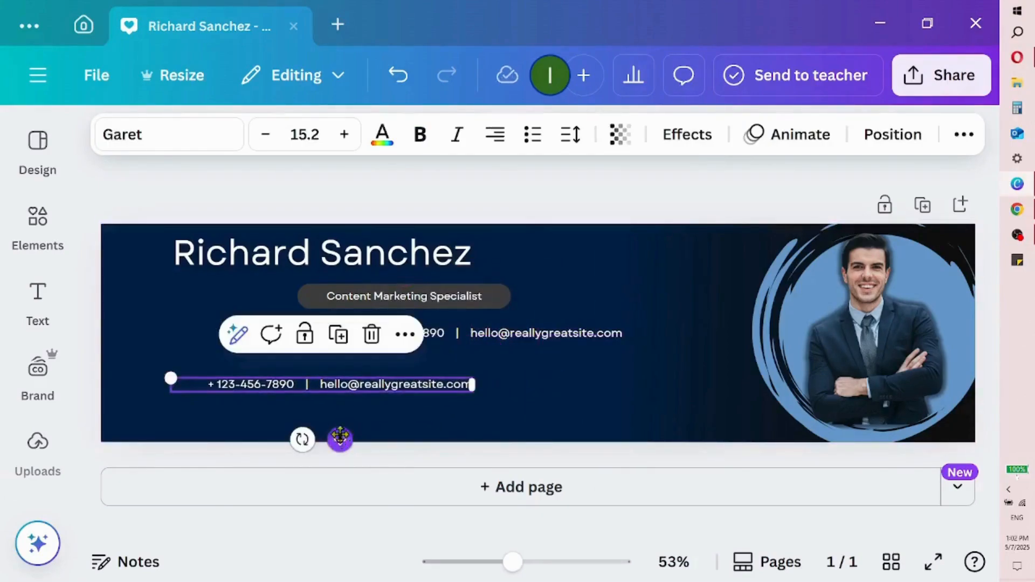
# Step: Replace the duplicated line's text with "I help you grow your Brand with strategy and creativity"
pyautogui.doubleClick(272, 383)
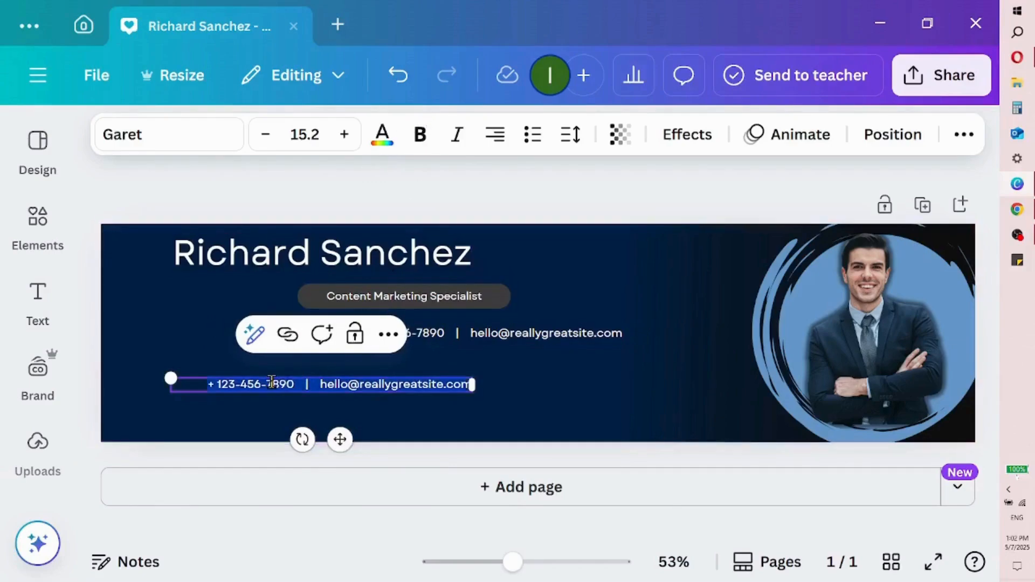
pyautogui.press('BackSpace')
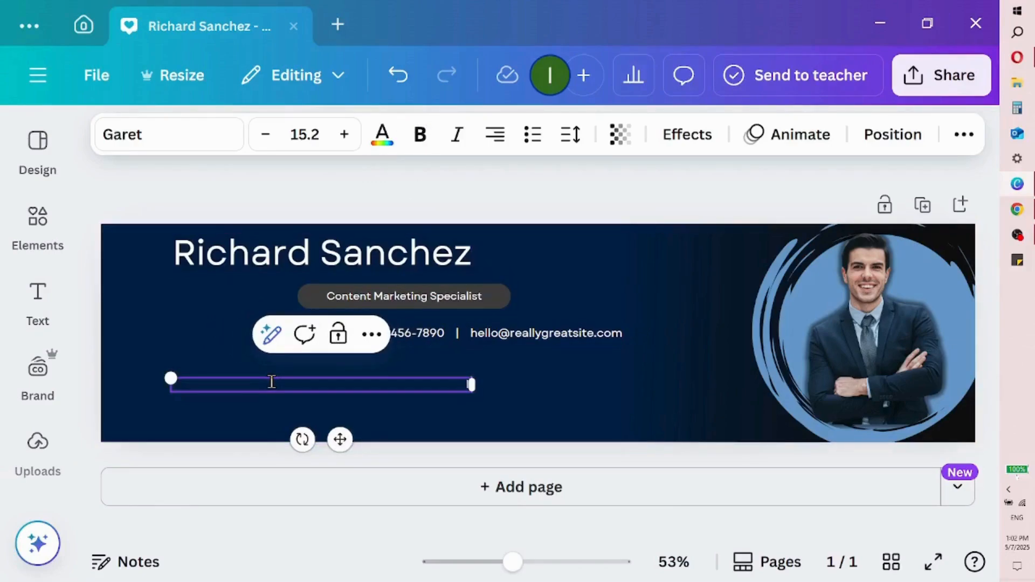
pyautogui.write('I help you grow your B')
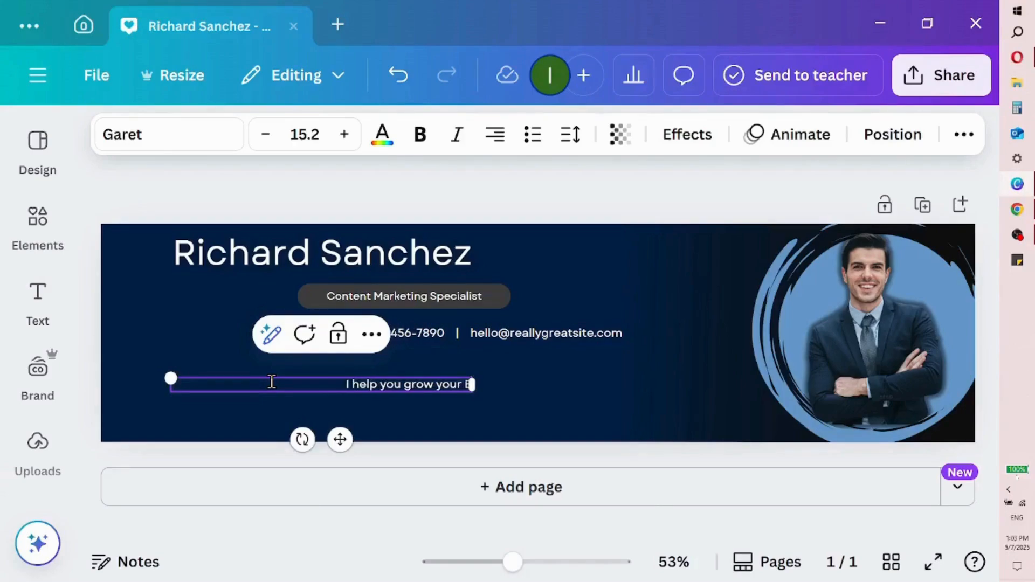
pyautogui.write('ran')
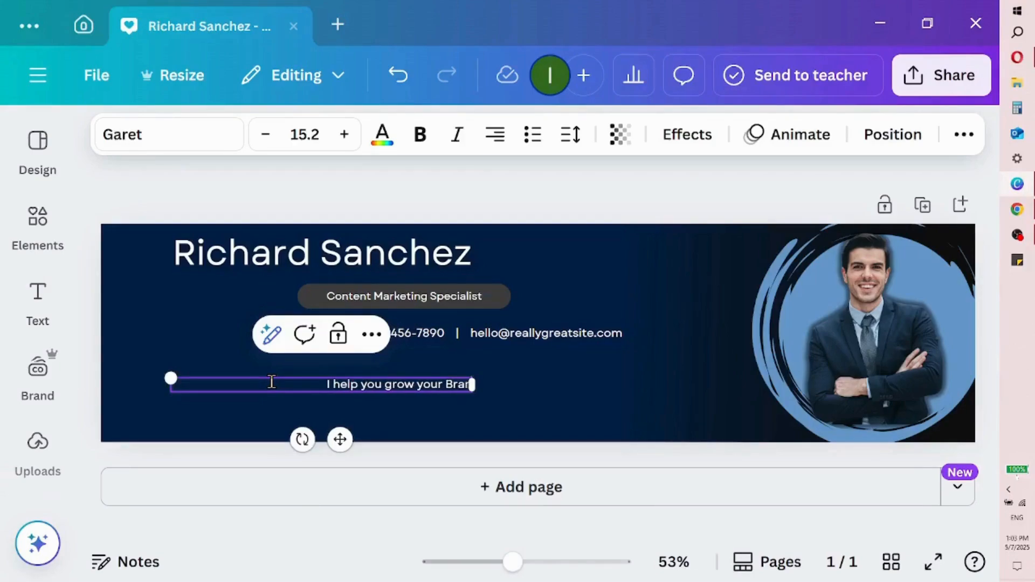
pyautogui.write('d with')
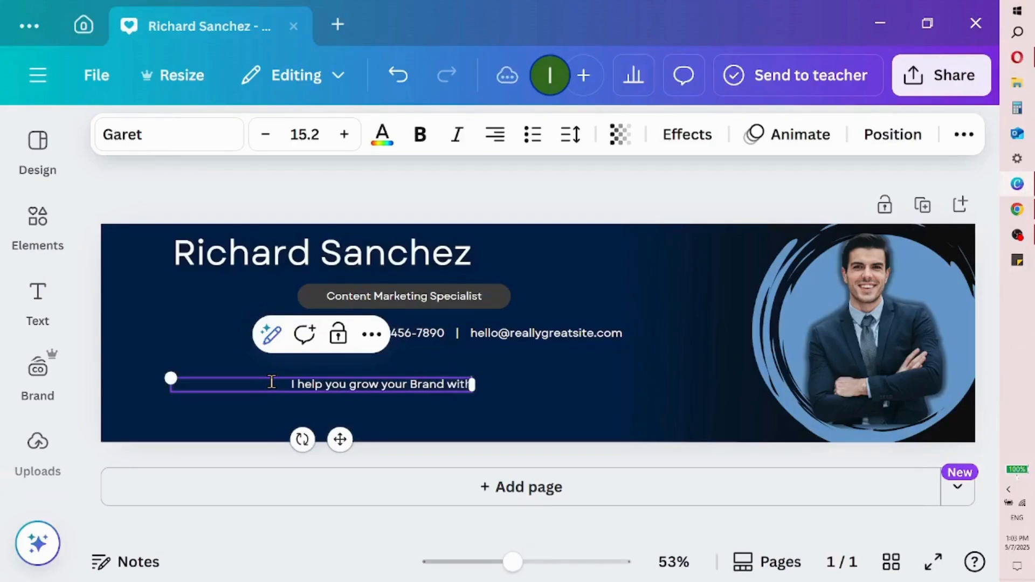
pyautogui.write(' stra')
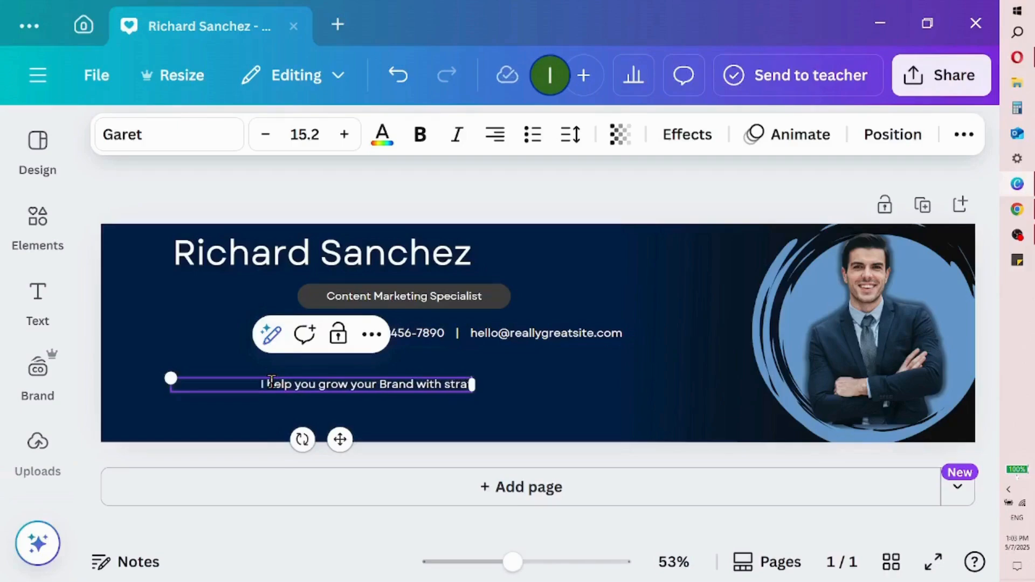
pyautogui.write('tegy and')
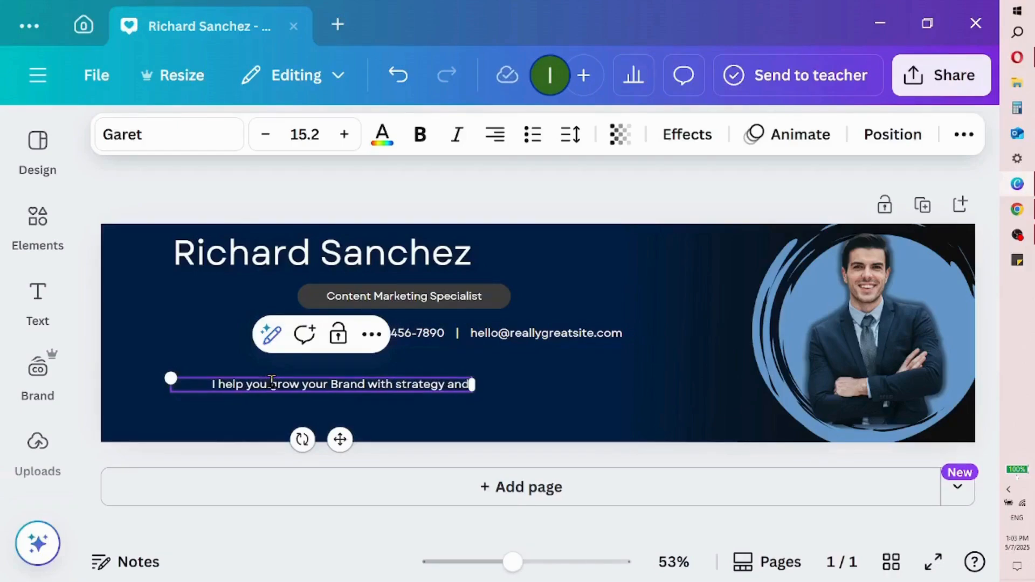
pyautogui.write(' cre')
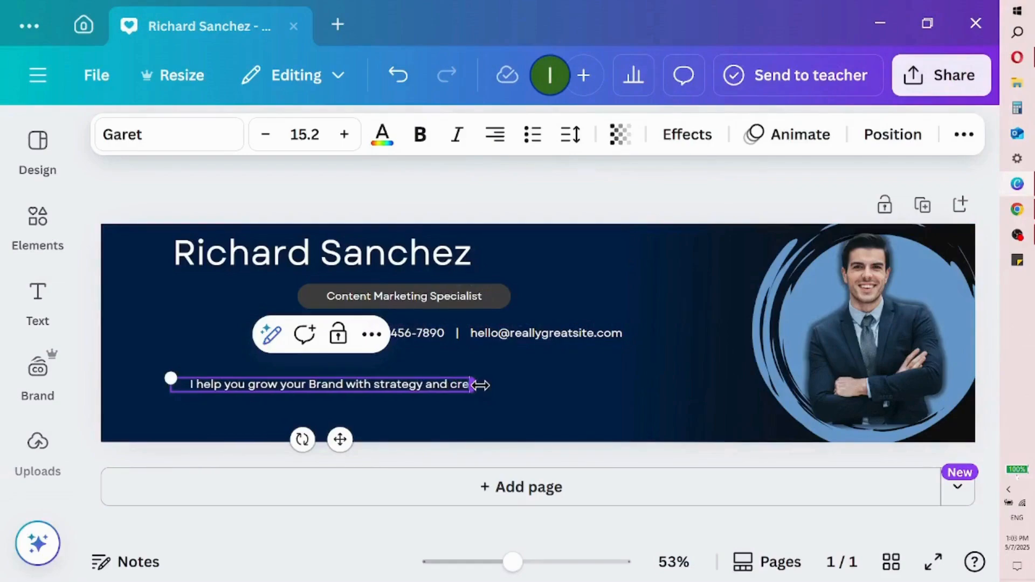
pyautogui.write('ativity')
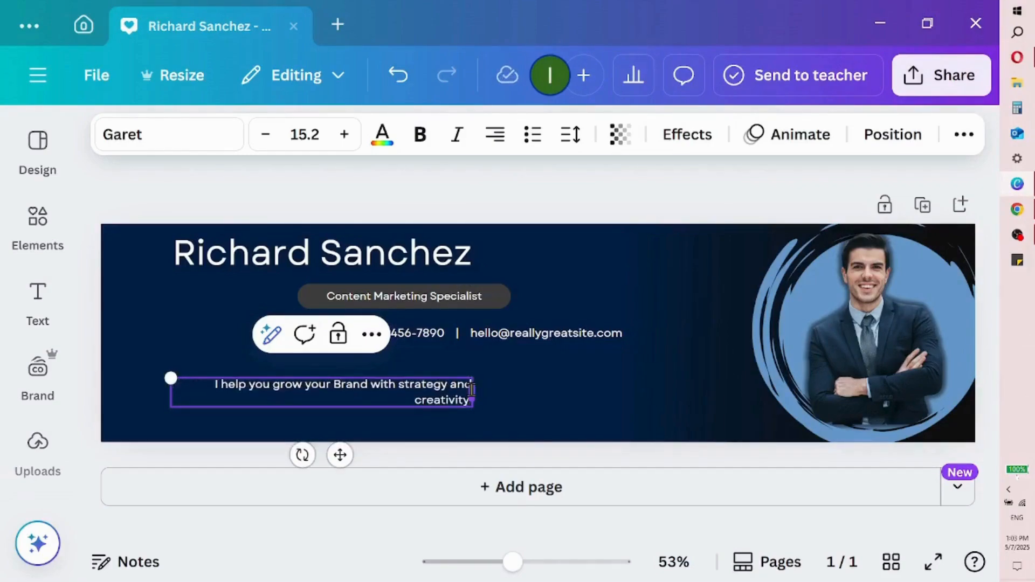
# Step: Widen the tagline's text box to about 964 so the text fits one line, and set its alignment to justified
pyautogui.moveTo(472, 392); pyautogui.dragTo(710, 384)
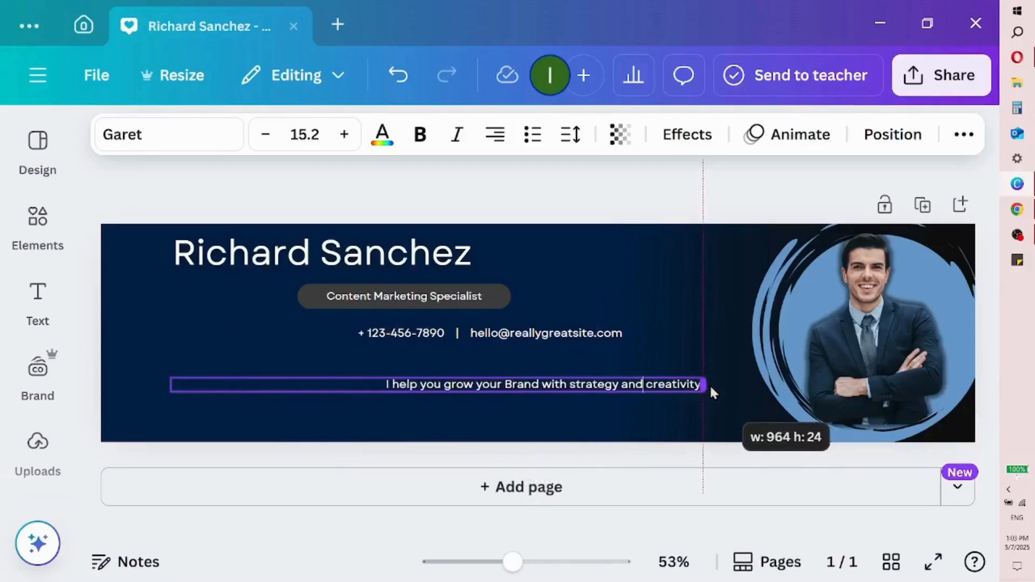
pyautogui.tripleClick(430, 382)
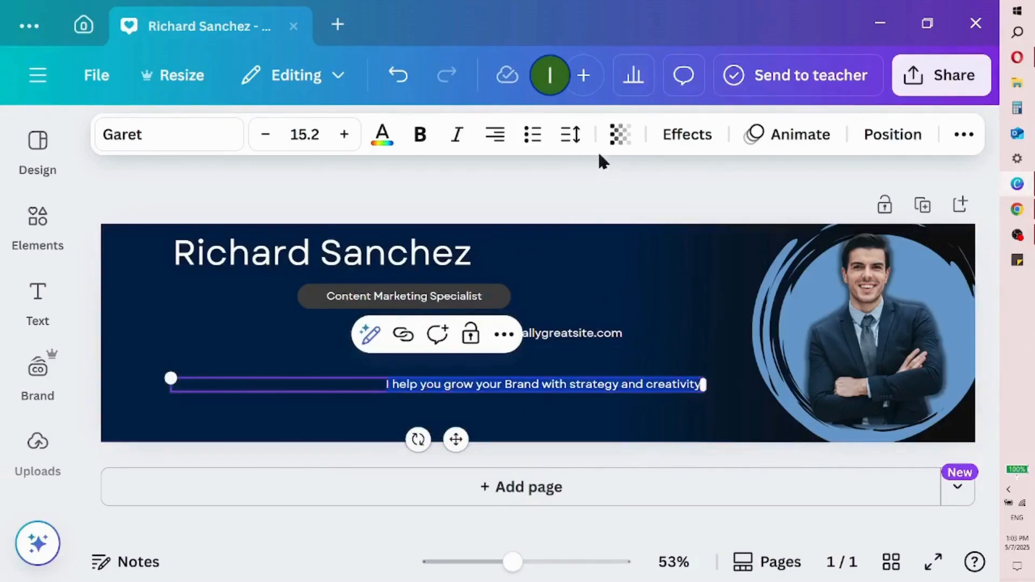
pyautogui.click(496, 137)
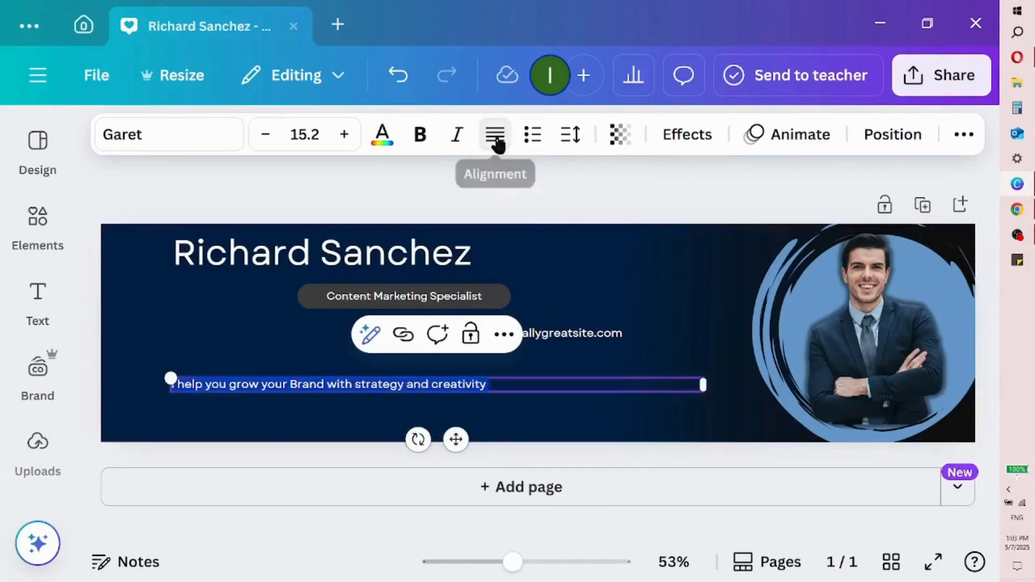
# Step: Make the tagline bold and increase its font size to 23.2
pyautogui.click(419, 141)
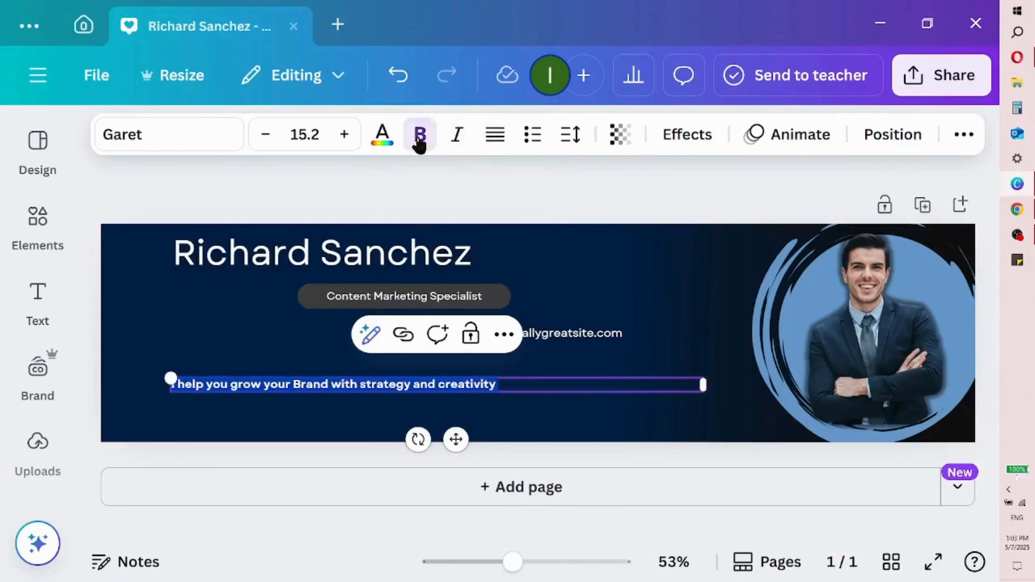
pyautogui.click(345, 136)
pyautogui.click(346, 136)
pyautogui.click(346, 135)
pyautogui.click(346, 135)
pyautogui.click(345, 135)
pyautogui.click(345, 136)
pyautogui.click(345, 135)
pyautogui.click(346, 136)
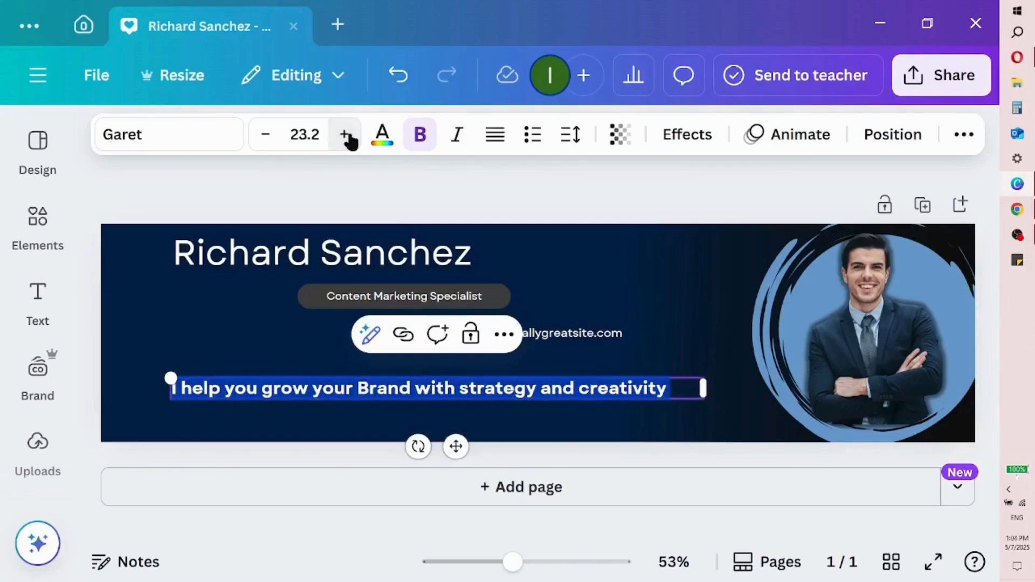
# Step: Apply the Lift text effect to the tagline with an intensity of 100
pyautogui.click(687, 141)
pyautogui.click(397, 348)
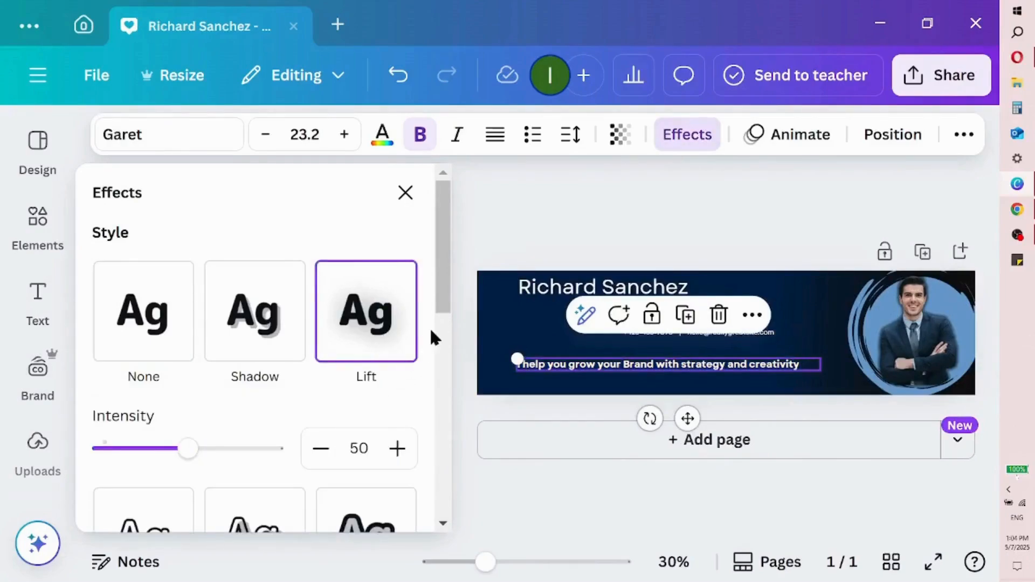
pyautogui.scroll(-1, 443, 284)
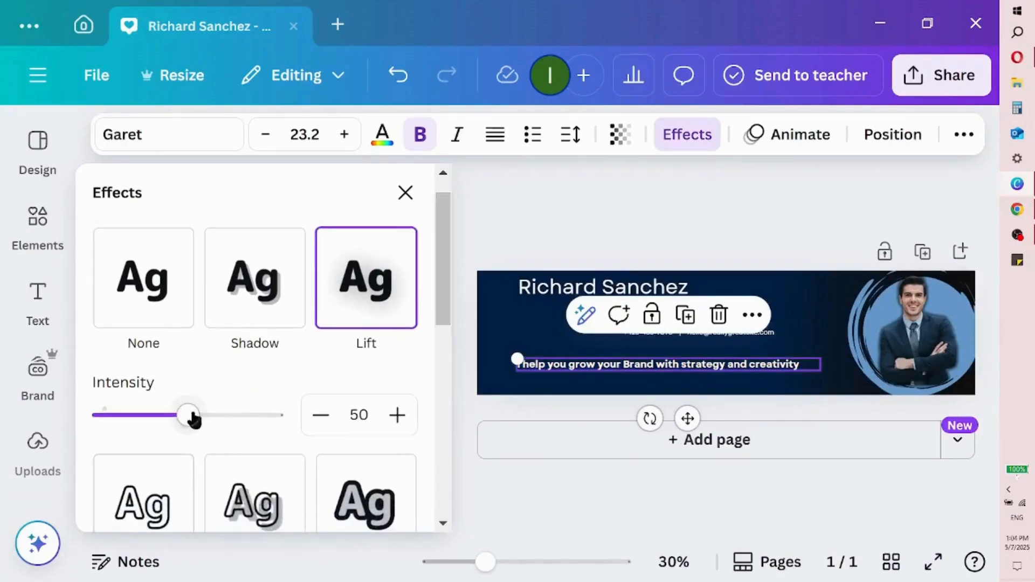
pyautogui.moveTo(198, 421); pyautogui.dragTo(316, 416)
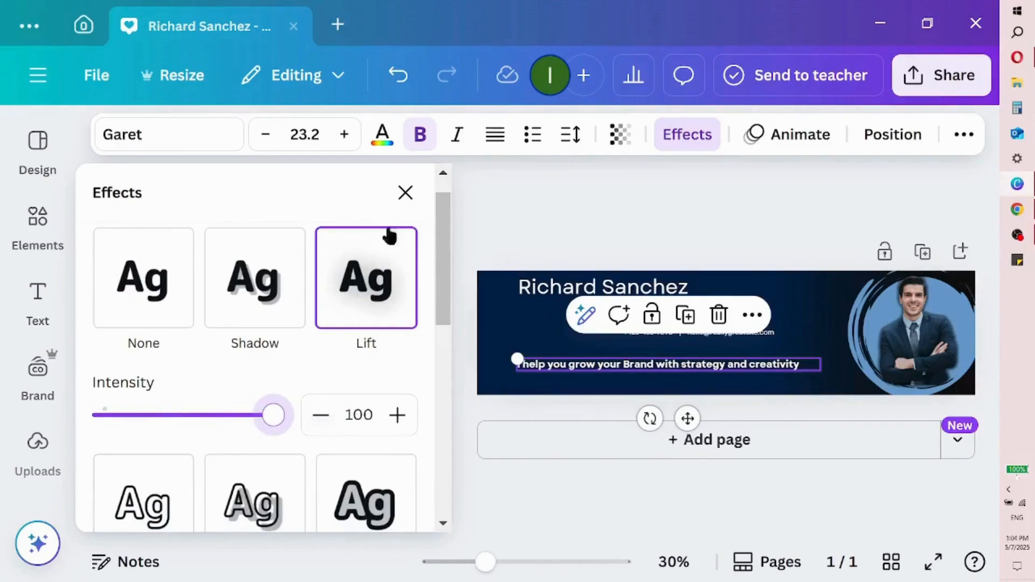
pyautogui.moveTo(444, 250); pyautogui.dragTo(439, 380)
pyautogui.click(405, 194)
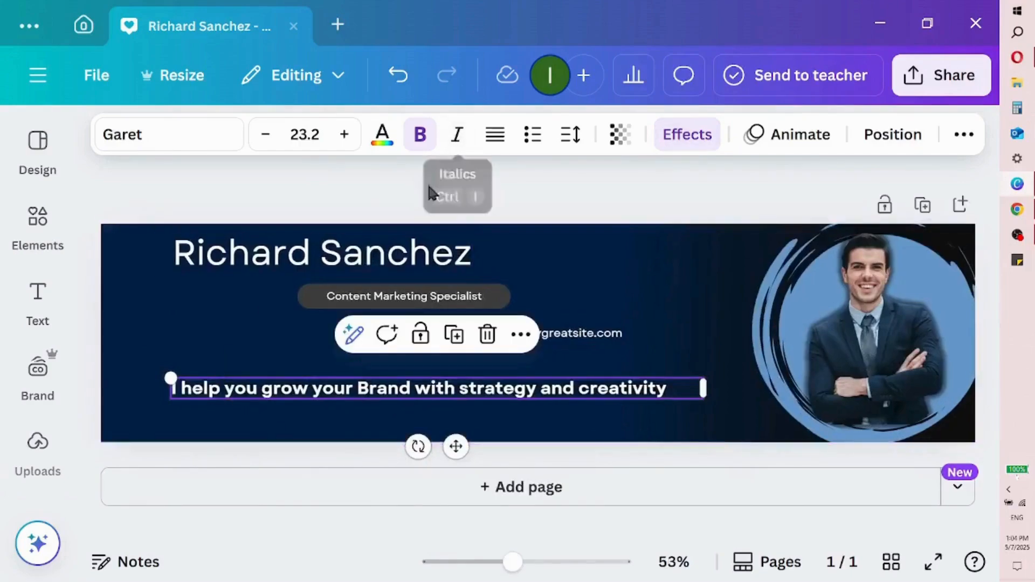
pyautogui.click(400, 195)
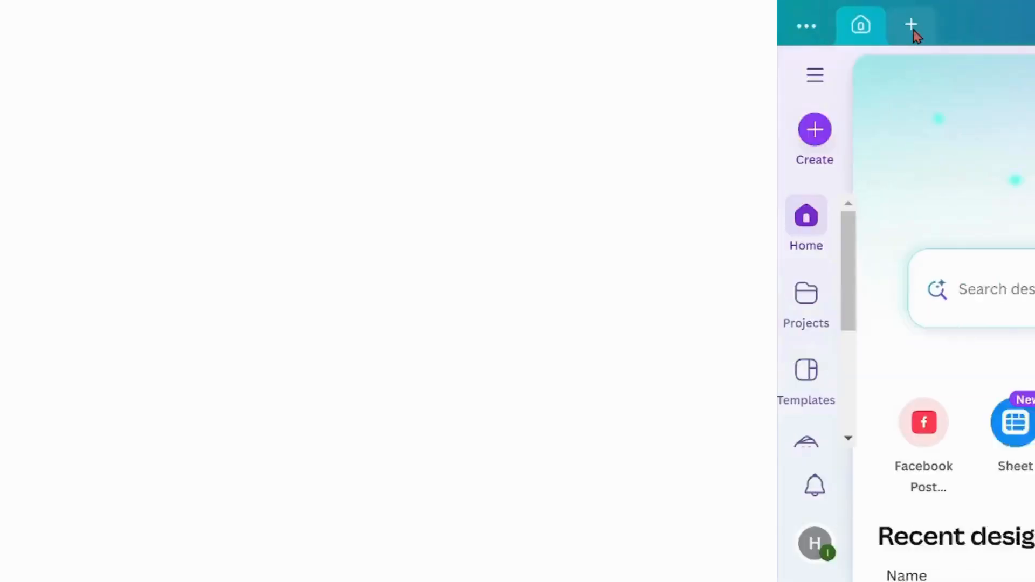
pyautogui.click(911, 26)
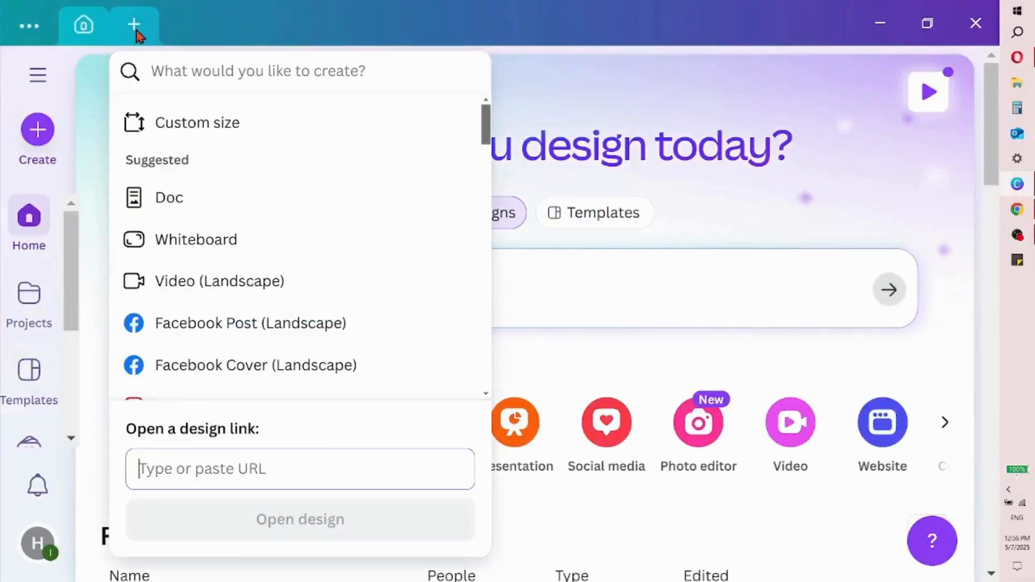
pyautogui.click(211, 73)
pyautogui.write('linked')
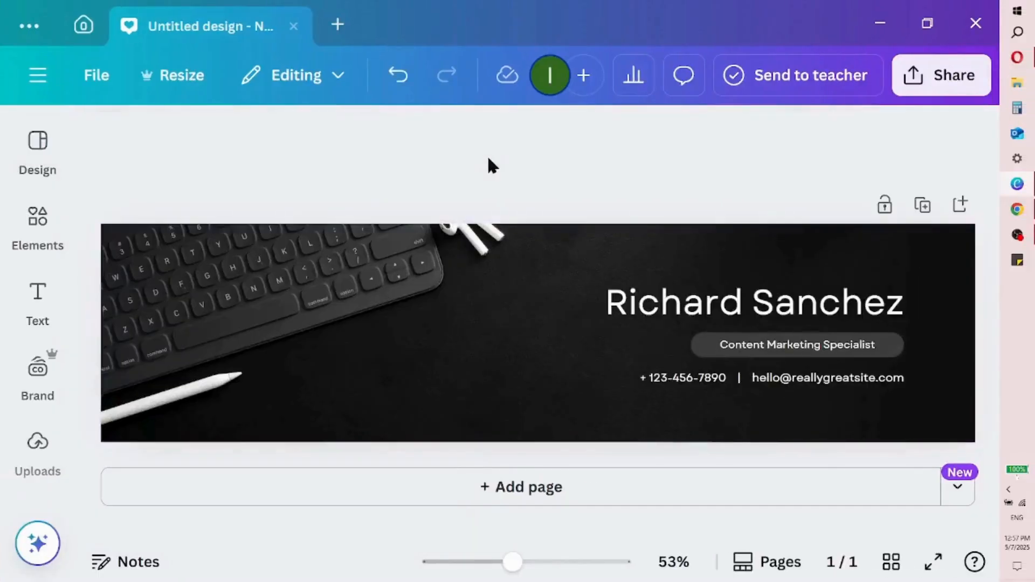
pyautogui.click(495, 354)
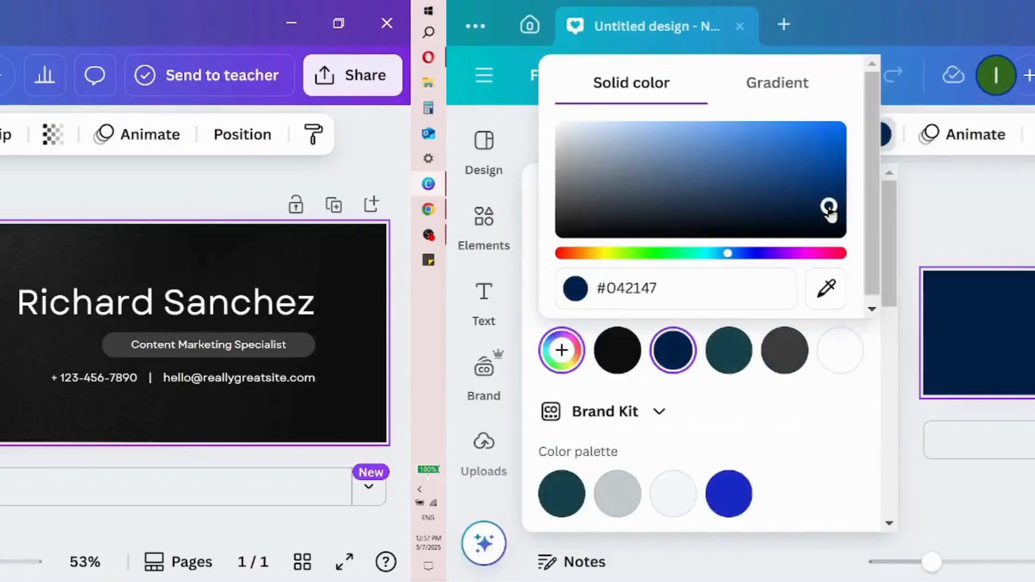
pyautogui.click(439, 320)
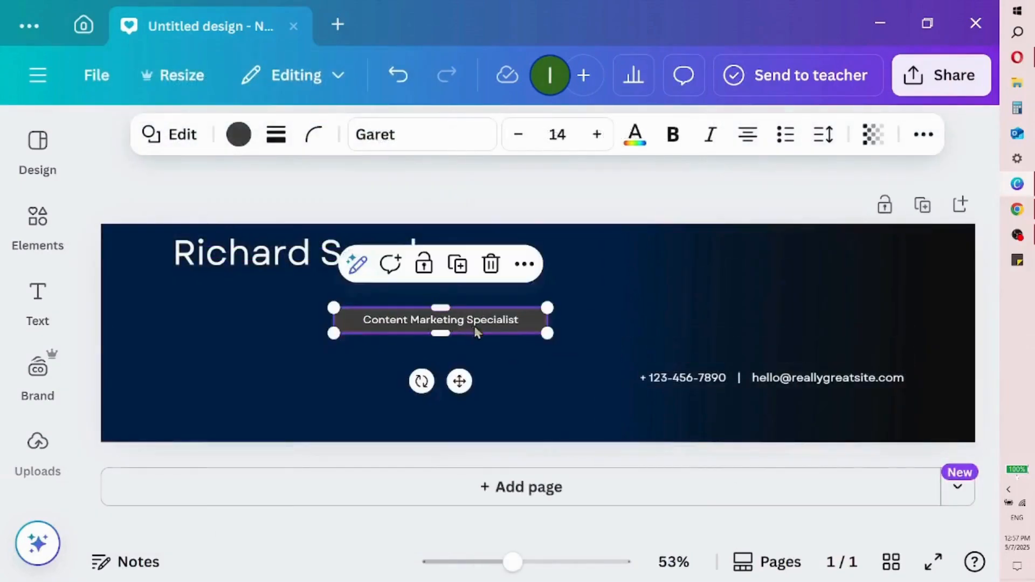
pyautogui.moveTo(477, 332); pyautogui.dragTo(477, 359)
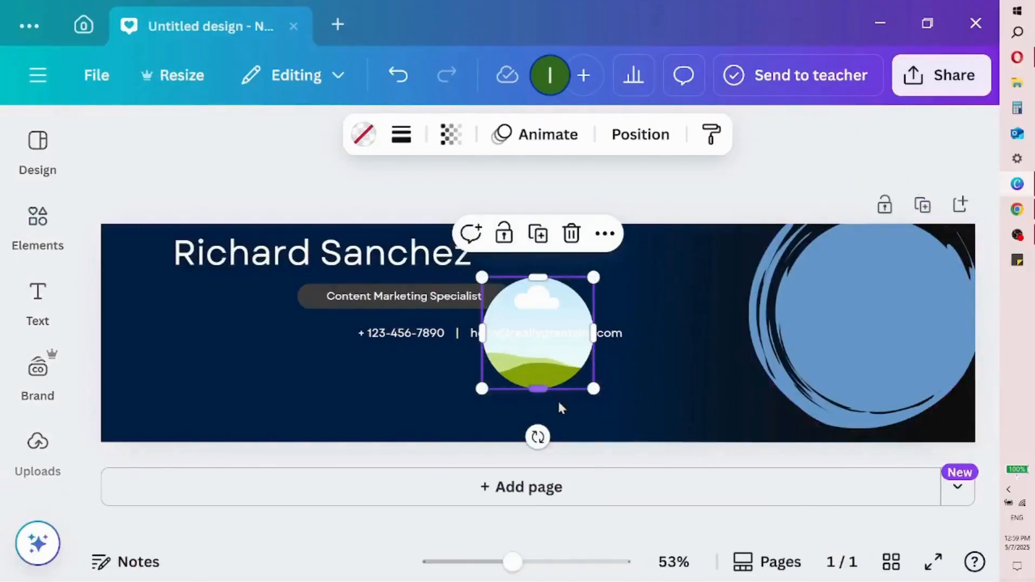
pyautogui.moveTo(537, 382); pyautogui.dragTo(765, 434)
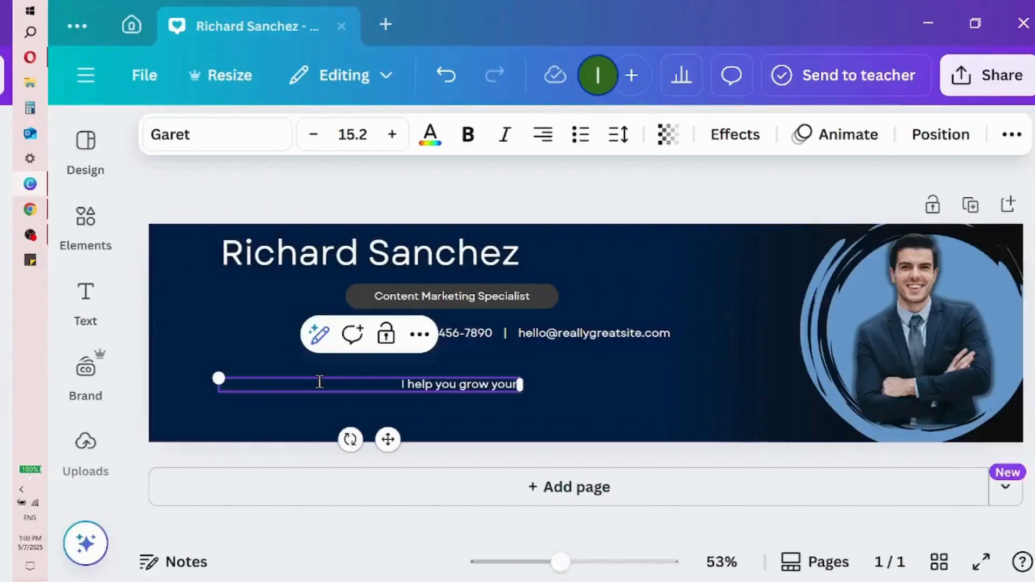
pyautogui.write('B')
pyautogui.click(494, 142)
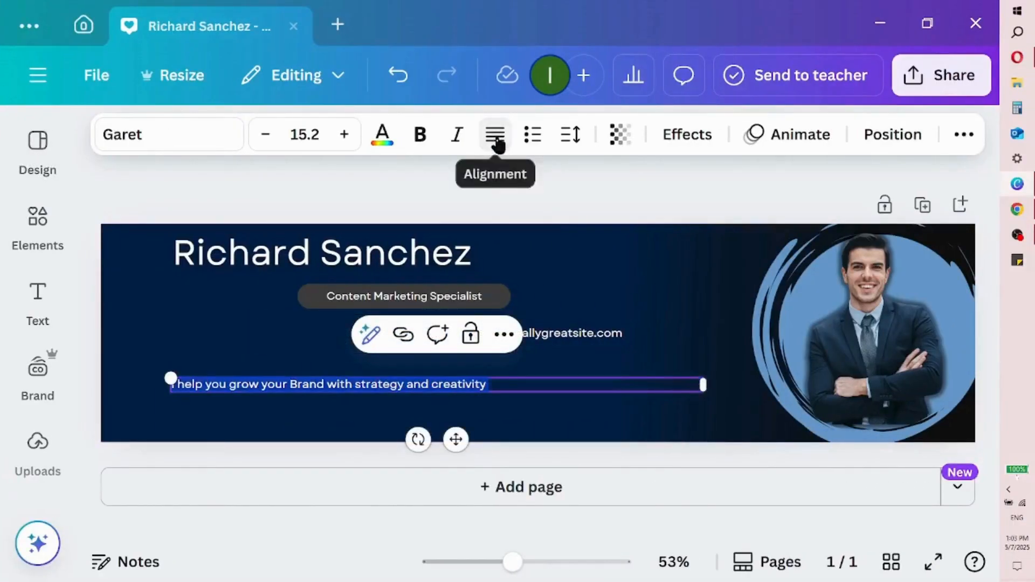
pyautogui.click(418, 140)
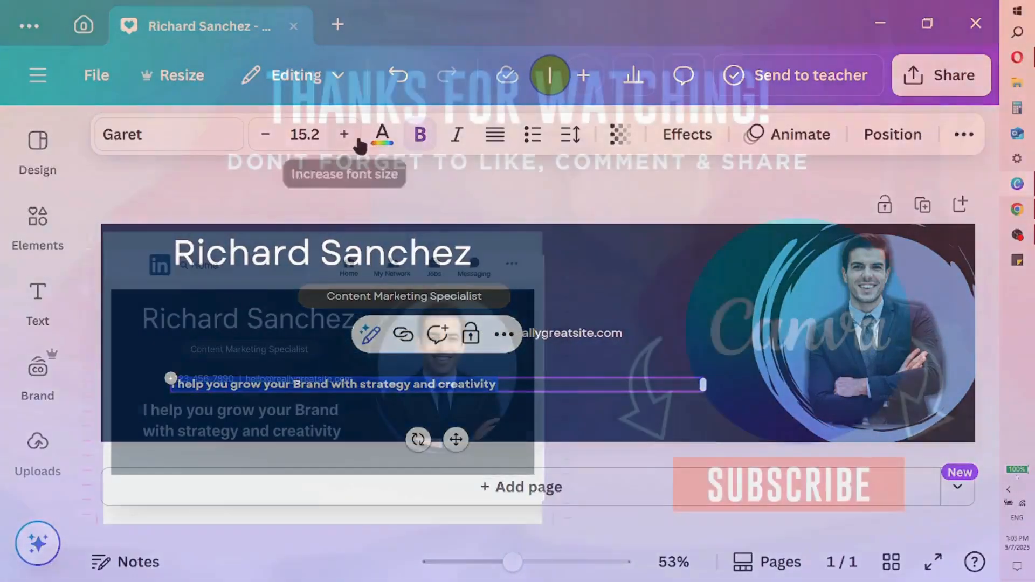